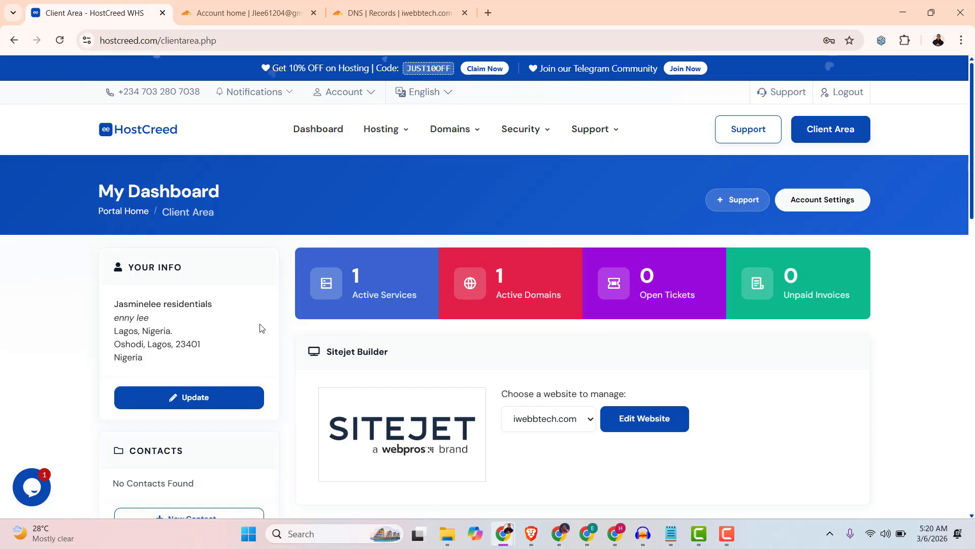
Search for the domain iwebbtech.top and add it to the cart.
scroll(259, 333, "down", 5)
left_click(201, 351)
scroll(452, 296, "down", 1)
left_click(452, 296)
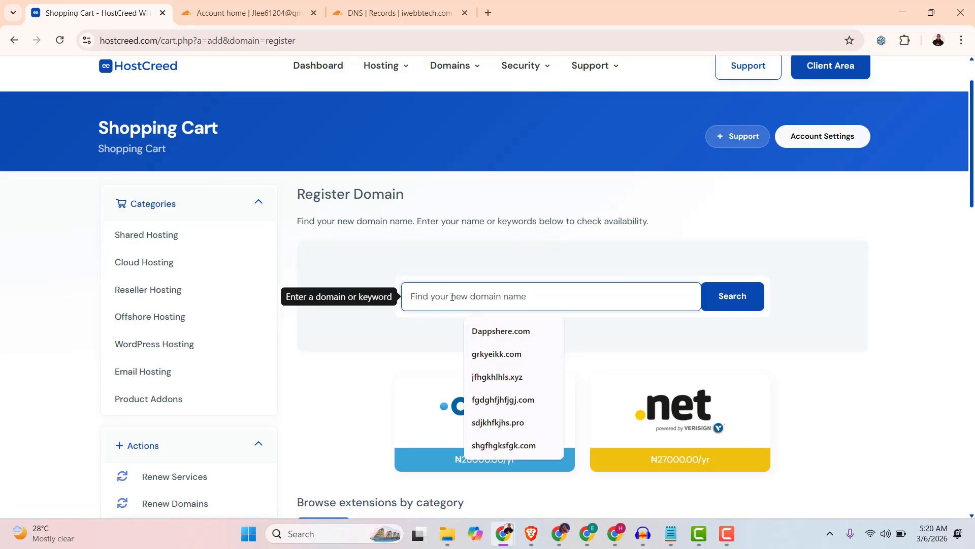
type("iwebbtech.top")
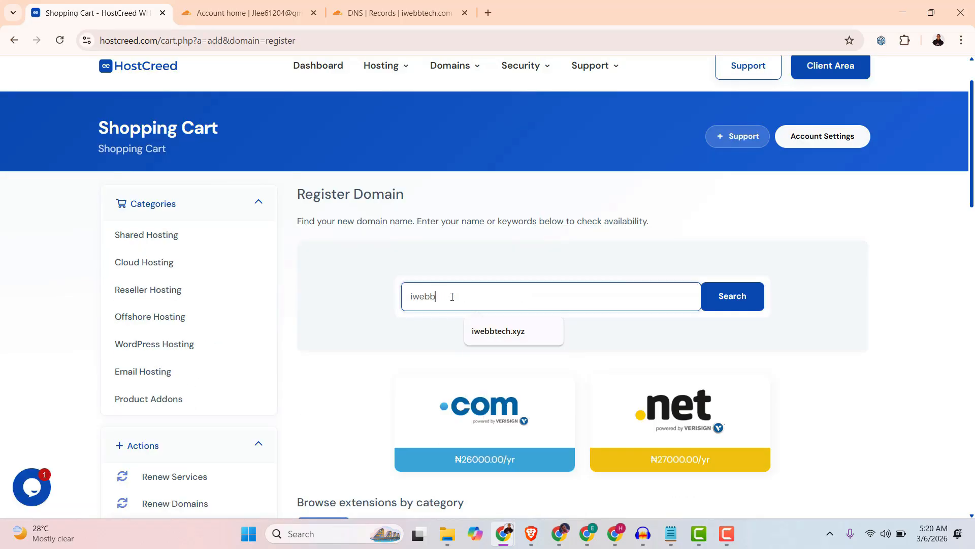
key("Return")
scroll(638, 405, "down", 3)
left_click(640, 303)
Continue past domain configuration and the order review to checkout.
scroll(407, 378, "down", 1)
left_click(328, 448)
scroll(751, 311, "down", 2)
left_click(777, 306)
scroll(410, 347, "down", 4)
scroll(326, 244, "up", 1)
Solve the reCAPTCHA image challenge and accept the terms of service.
left_click(314, 235)
left_click(374, 184)
left_click(374, 265)
left_click(374, 348)
left_click(529, 272)
left_click(547, 412)
scroll(405, 411, "down", 1)
left_click(303, 405)
scroll(314, 450, "down", 3)
Pass the traffic-light reCAPTCHA, complete the iwebbtech.top order, and continue to the client area.
left_click(314, 322)
left_click(349, 489)
left_click(374, 260)
left_click(456, 259)
left_click(538, 260)
left_click(515, 488)
left_click(364, 378)
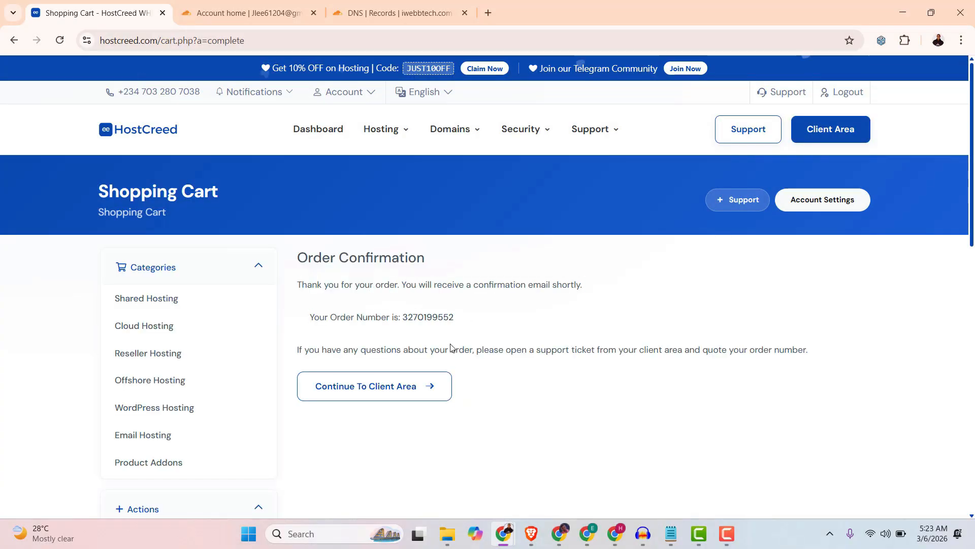
left_click(376, 386)
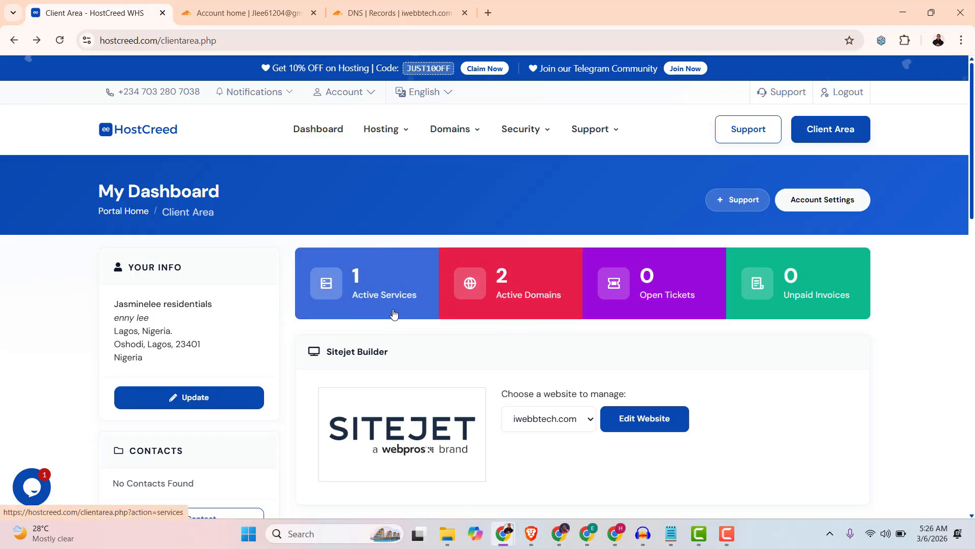
Check the active domains, then open the CloudNest shared hosting service for iwebbtech.com.
left_click(513, 288)
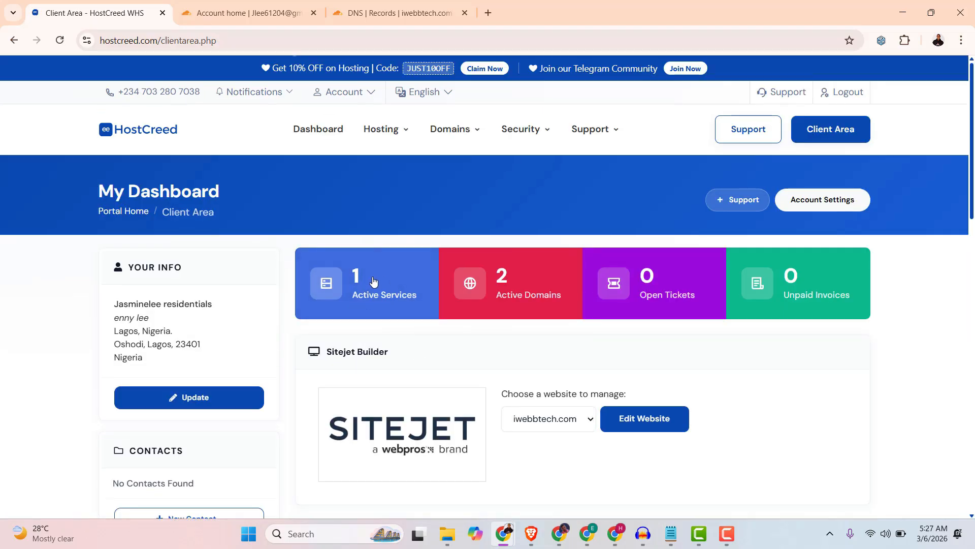
left_click(383, 287)
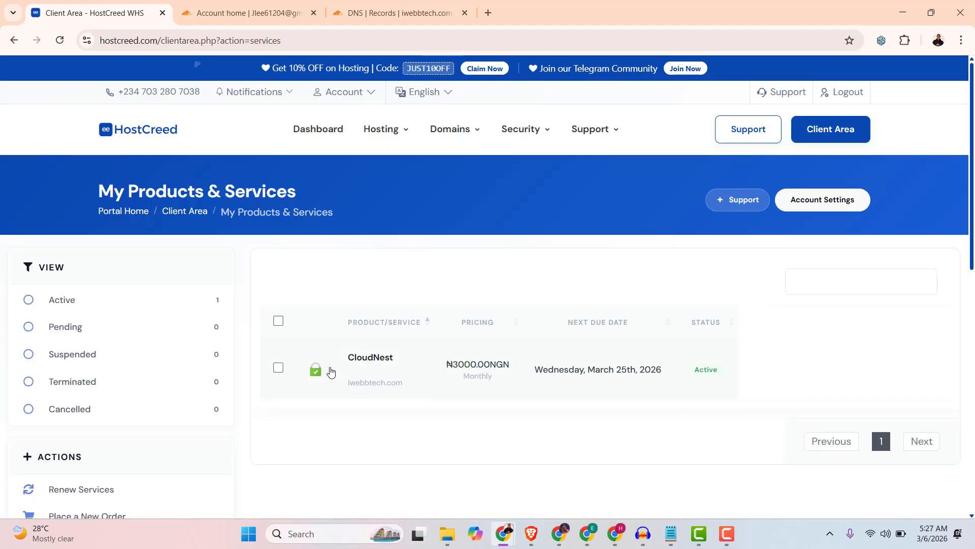
left_click(414, 369)
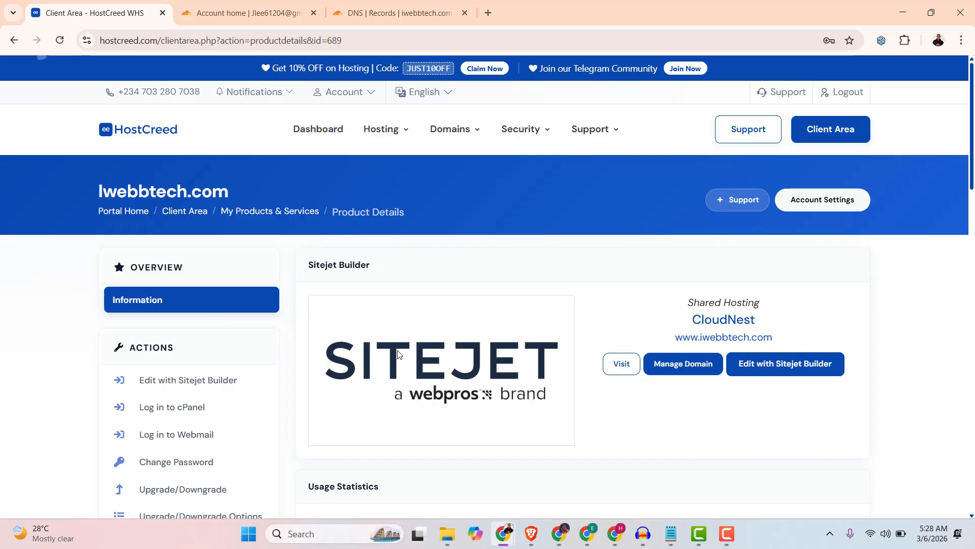
Log in to cPanel and expand the Domains, Databases, Files, Email and Billing & Support groups.
left_click(188, 412)
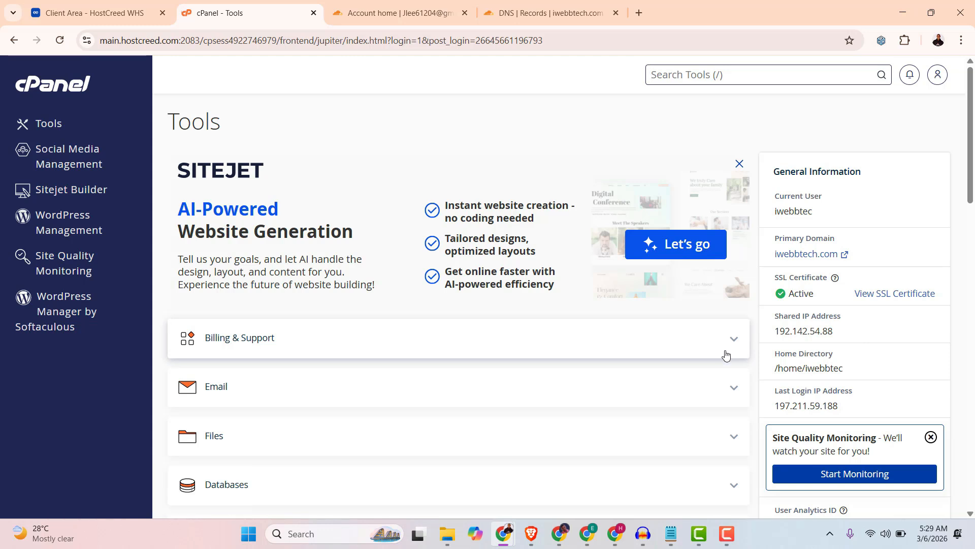
scroll(725, 354, "down", 3)
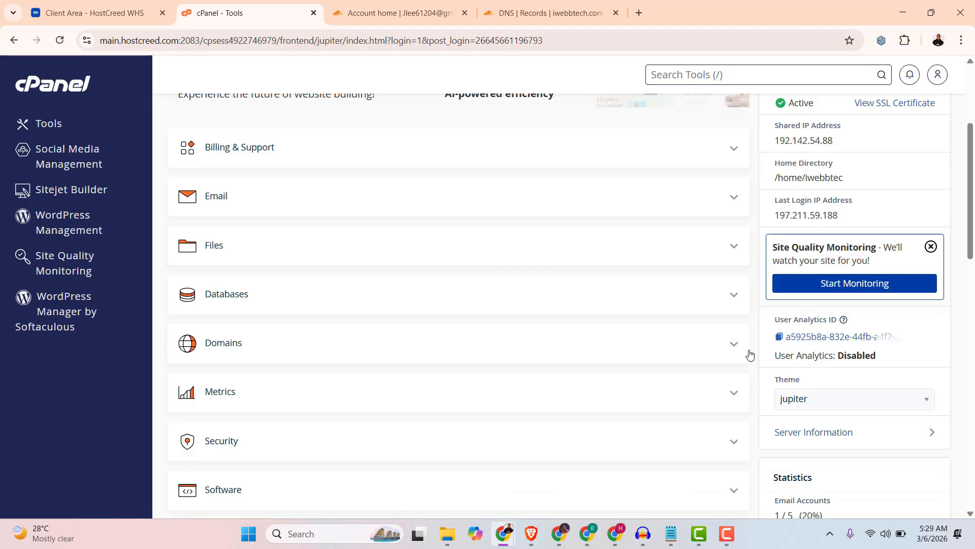
left_click(732, 346)
left_click(736, 298)
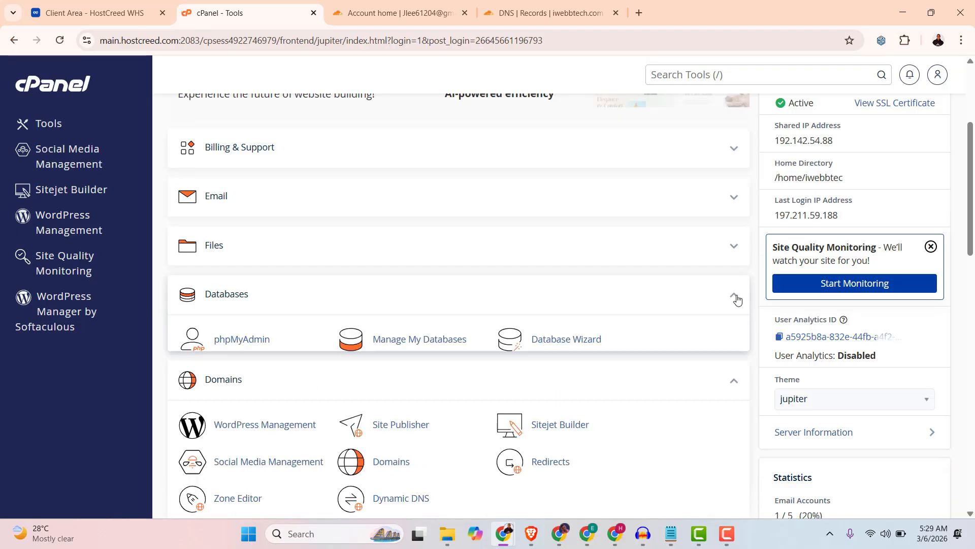
left_click(735, 246)
left_click(732, 198)
left_click(733, 150)
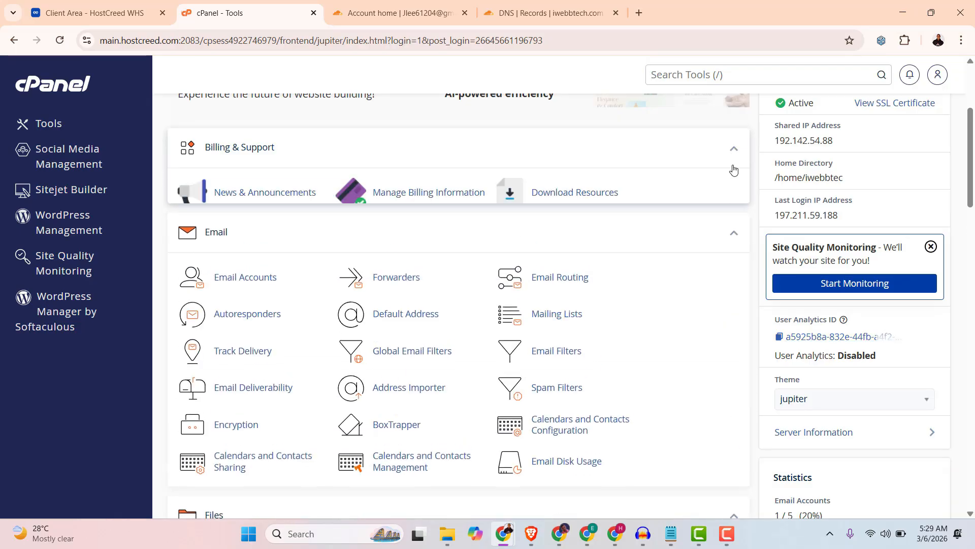
Open cPanel's Domains page, showing iwebbtech.com as main domain, then return to the client area.
scroll(706, 350, "down", 5)
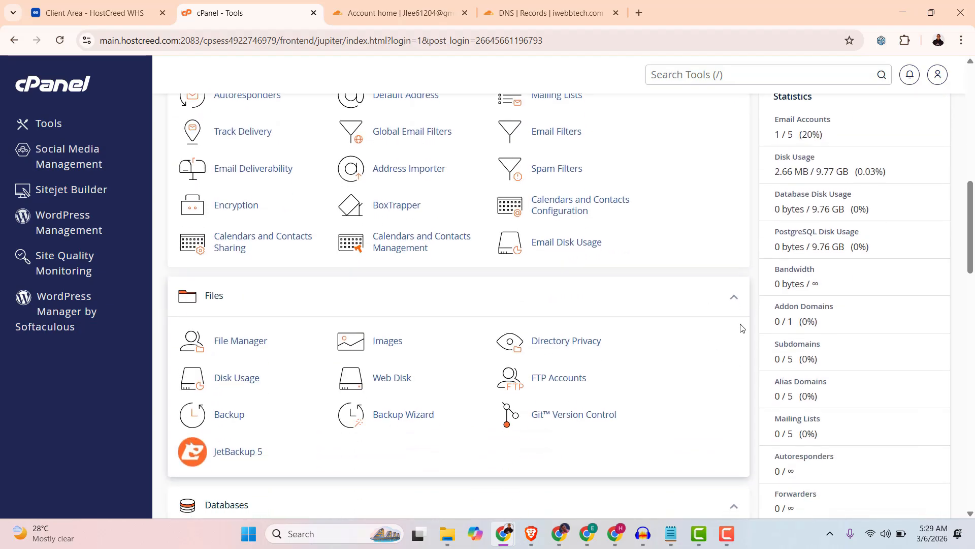
scroll(740, 328, "down", 4)
scroll(734, 346, "down", 3)
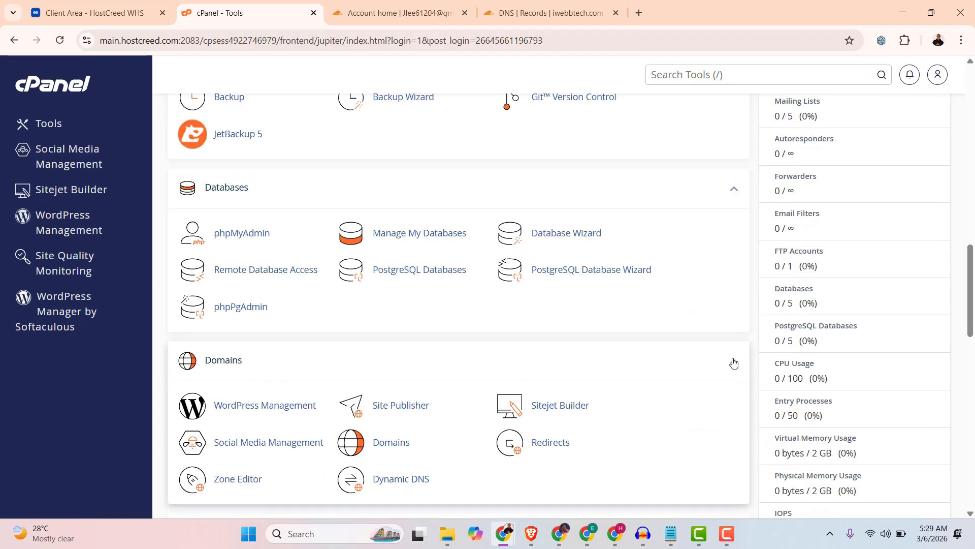
scroll(731, 364, "up", 3)
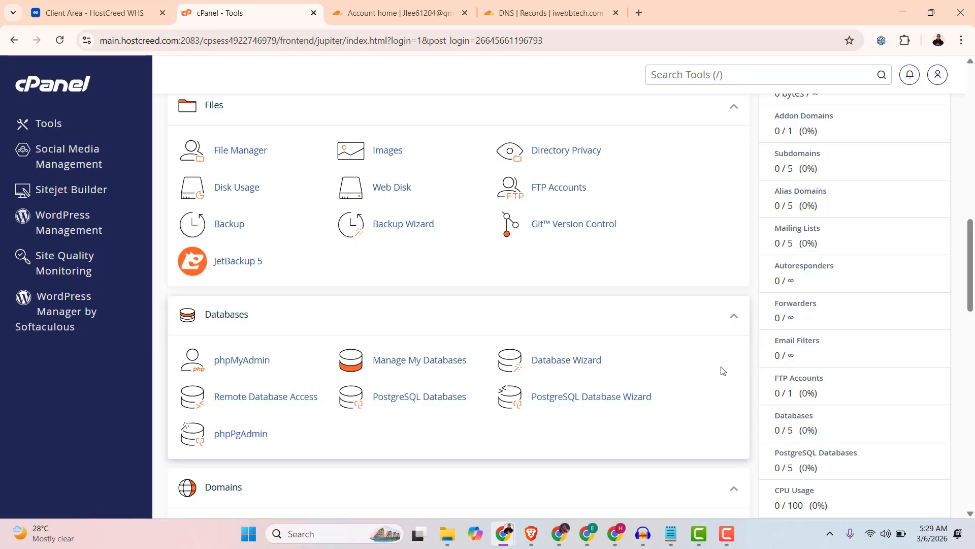
scroll(592, 385, "up", 1)
scroll(586, 399, "down", 4)
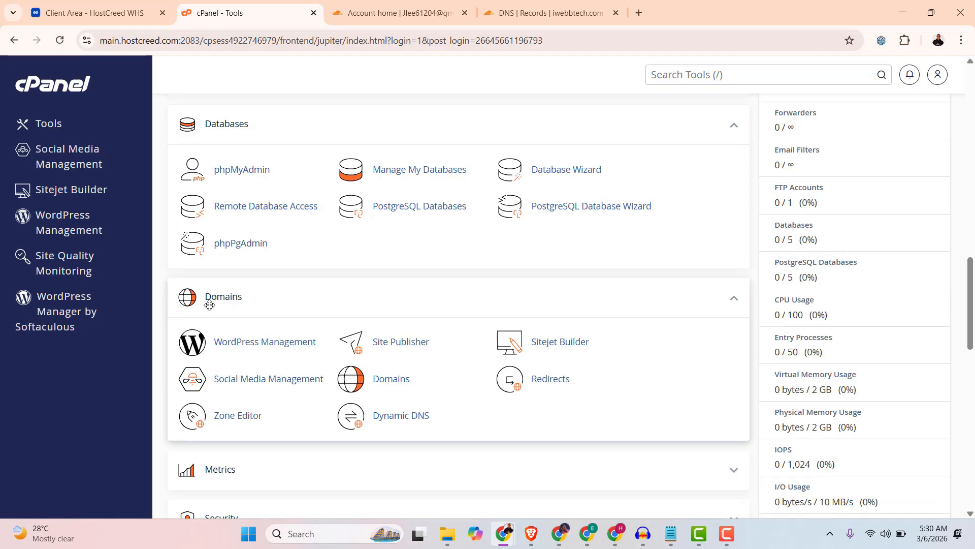
left_click(398, 382)
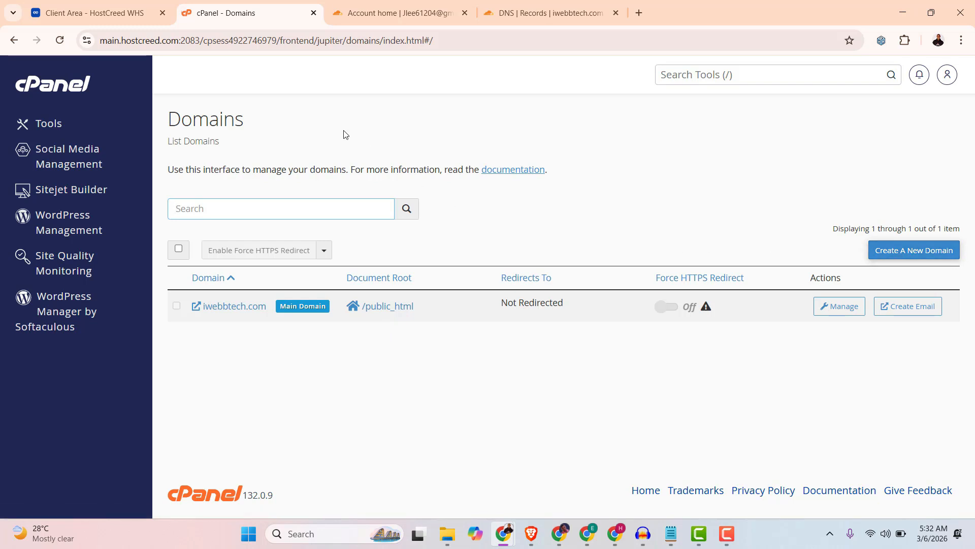
left_click(91, 15)
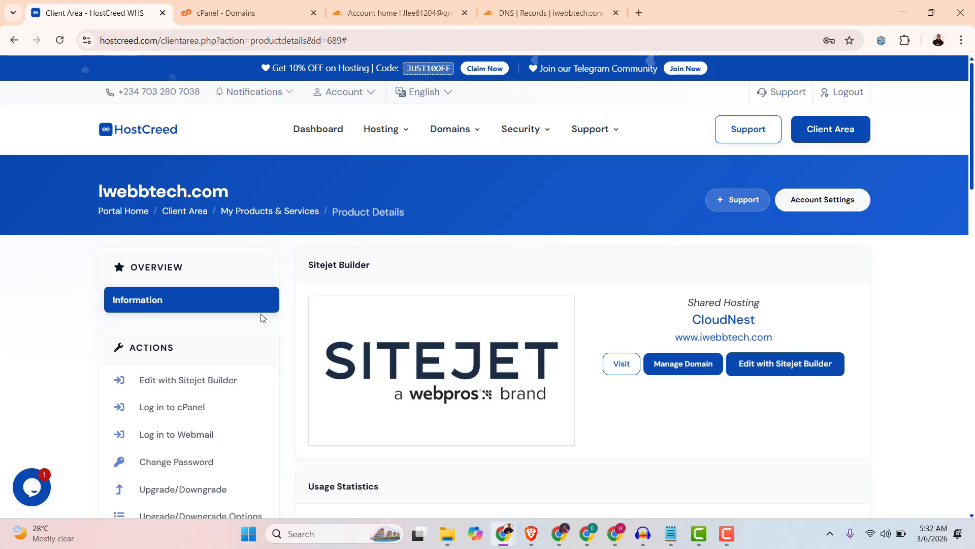
From My Domains, open iwebbtech.top's overview, active until March 6th, 2027.
left_click(184, 213)
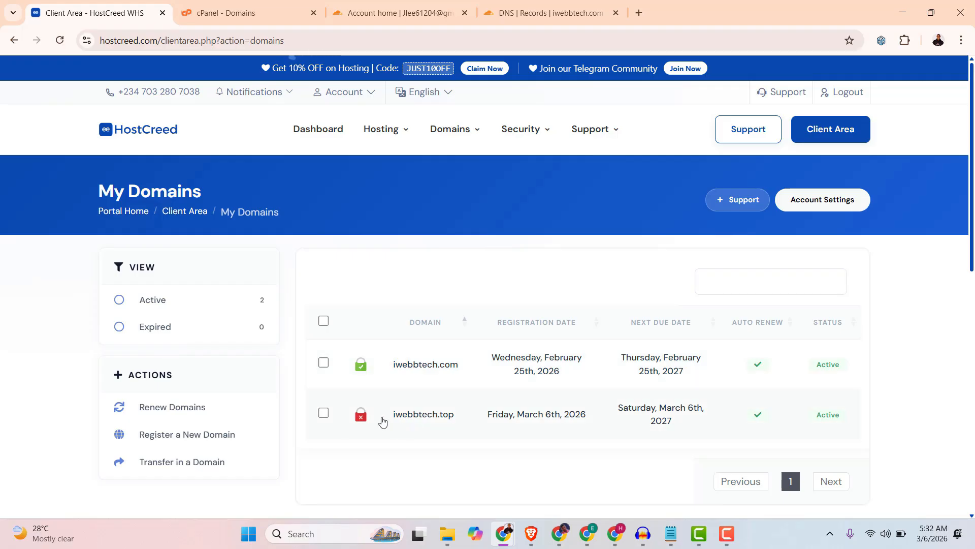
left_click(470, 414)
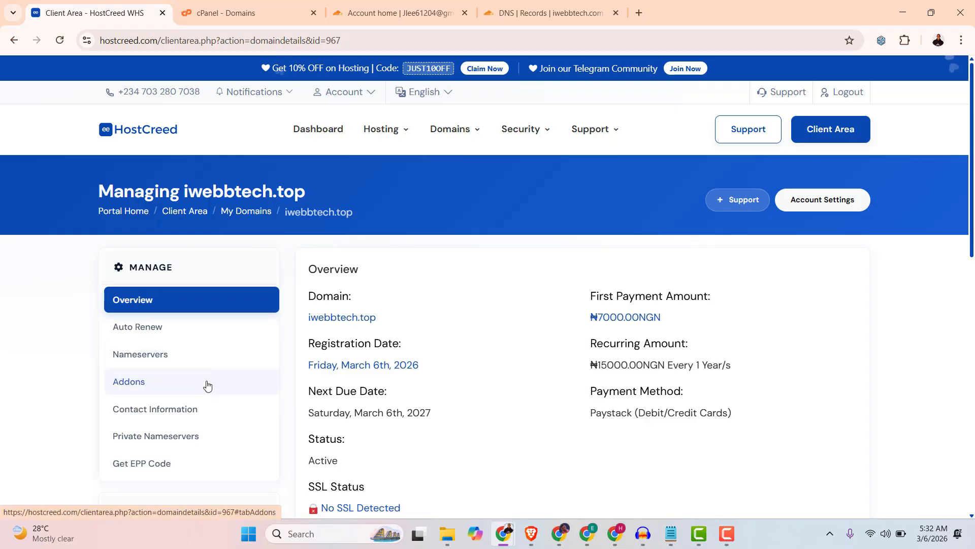
Show iwebbtech.top's nameserver settings and replace the Nameserver 1 and 2 values.
left_click(124, 358)
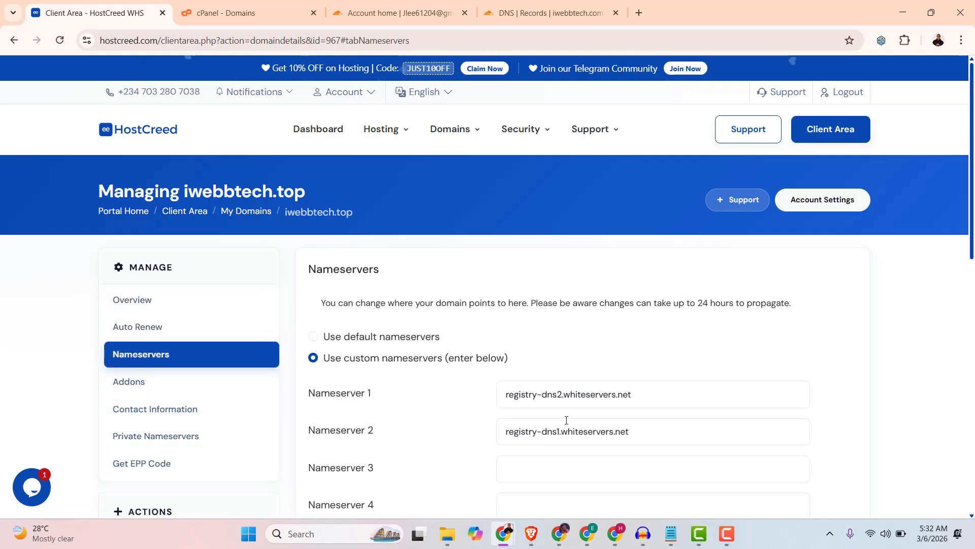
triple_click(547, 397)
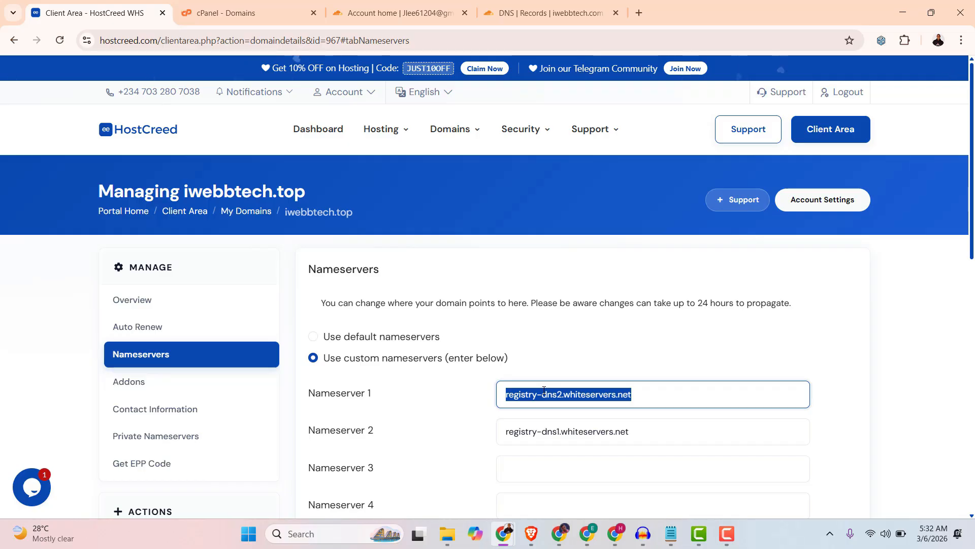
type("ns")
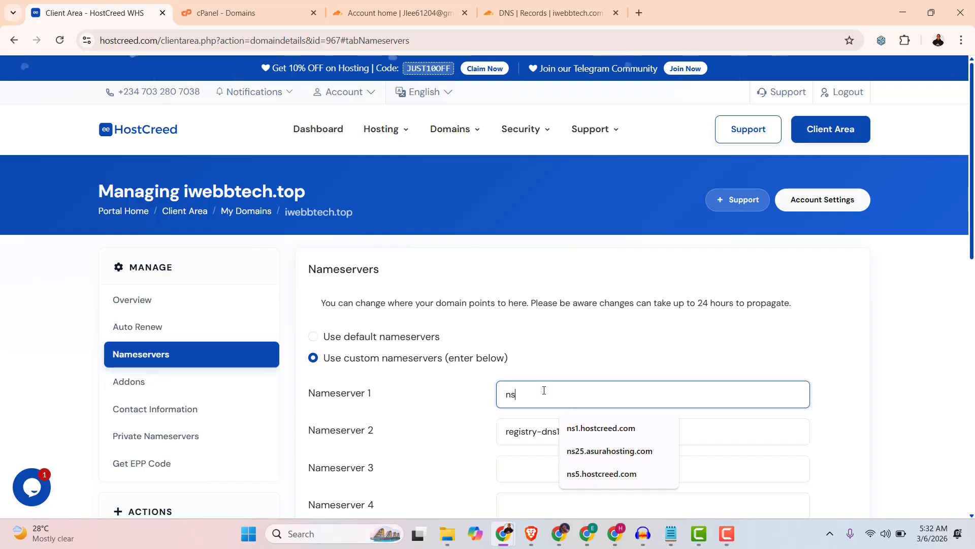
left_click(591, 427)
left_click(583, 431)
triple_click(583, 430)
type("ns")
left_click(597, 361)
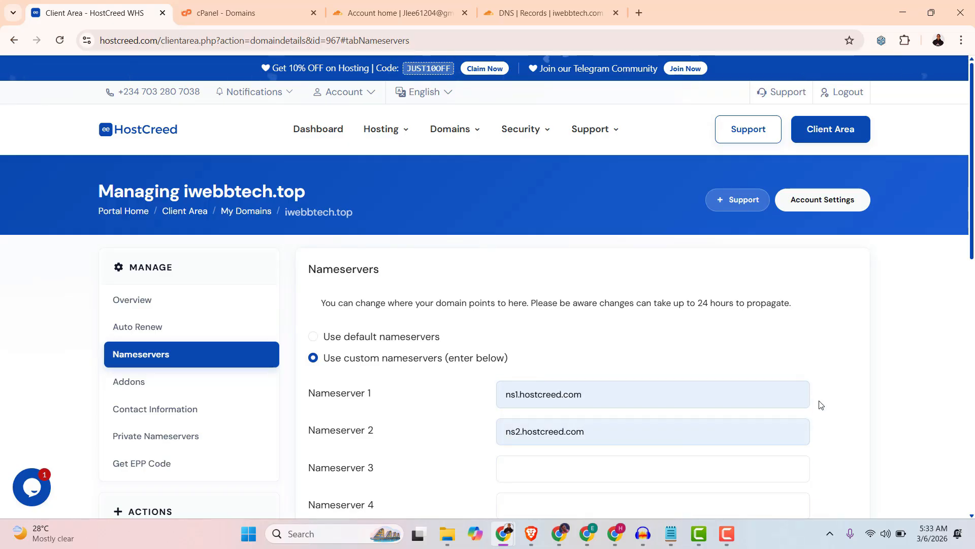
Save the custom nameservers registry-dns1 and registry-dns2.whiteservers.net, then return to cPanel Domains.
scroll(819, 401, "down", 2)
scroll(818, 409, "down", 2)
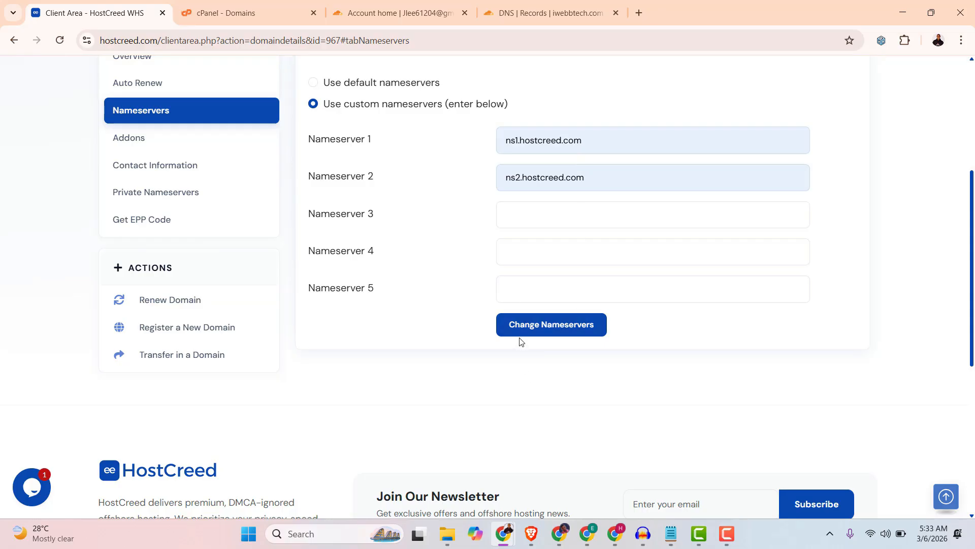
scroll(524, 340, "down", 1)
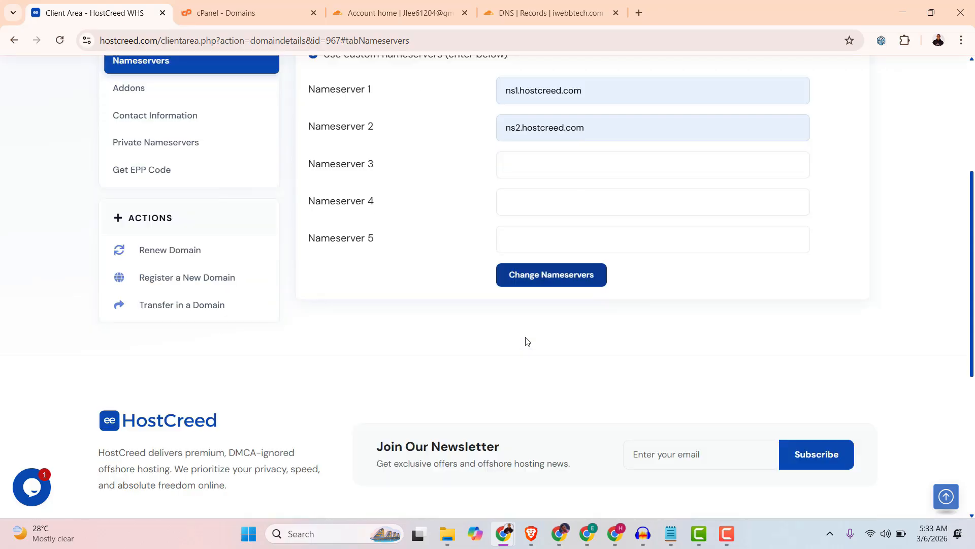
scroll(525, 338, "up", 2)
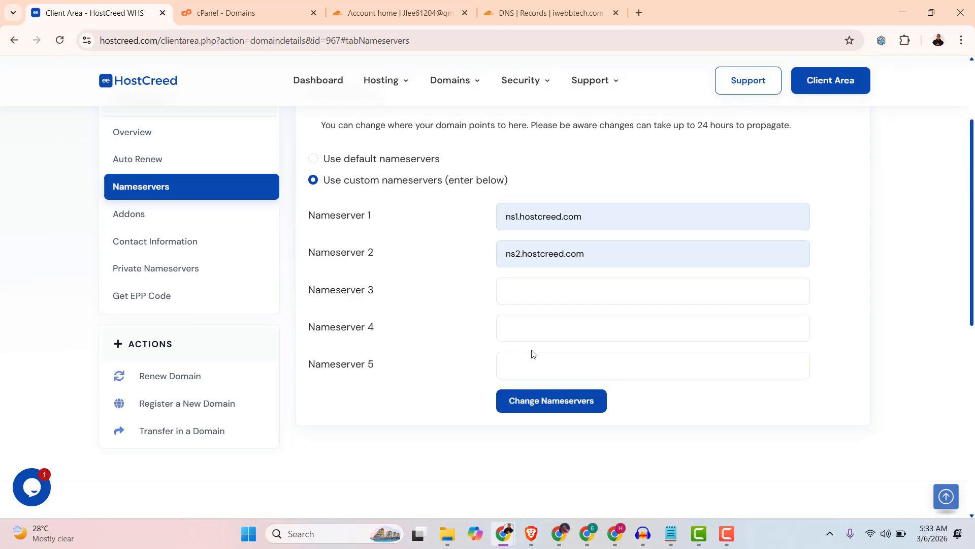
left_click(534, 405)
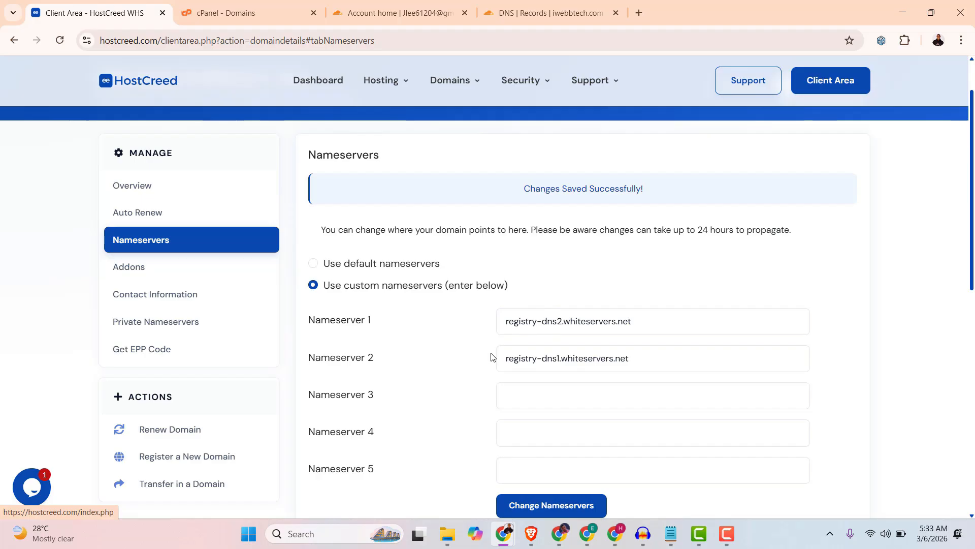
left_click(235, 14)
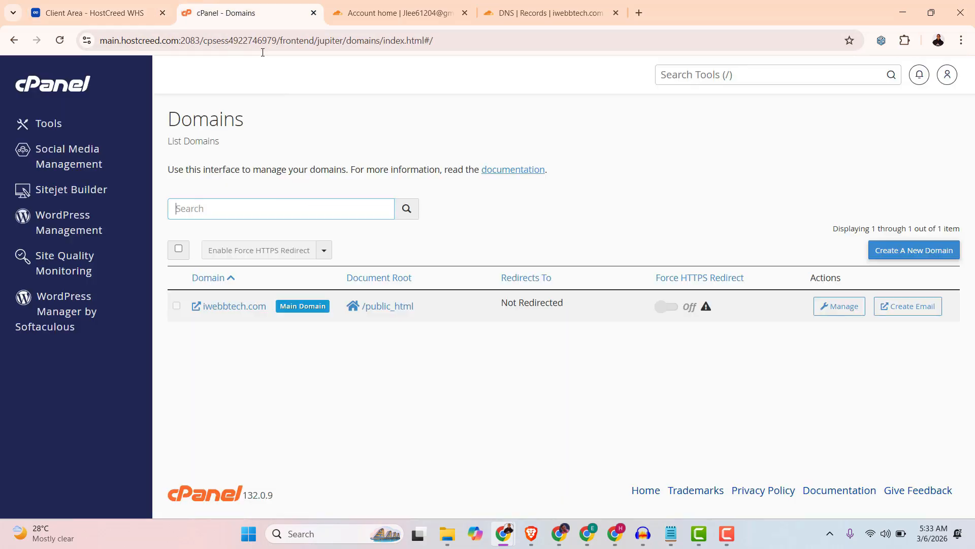
Copy the domain name iwebbtech.top from the client area's domain page.
left_click(99, 14)
scroll(424, 290, "up", 3)
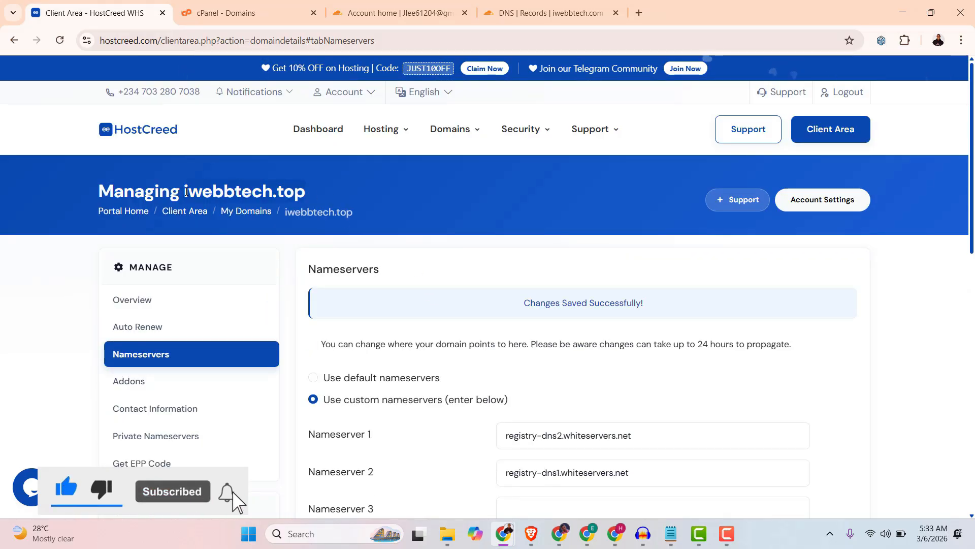
right_click(193, 192)
left_click(232, 207)
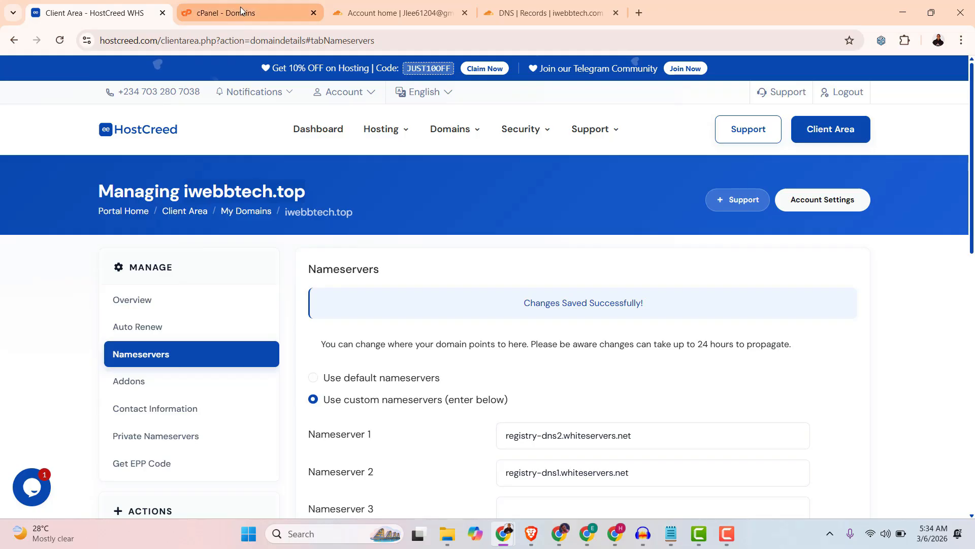
left_click(240, 11)
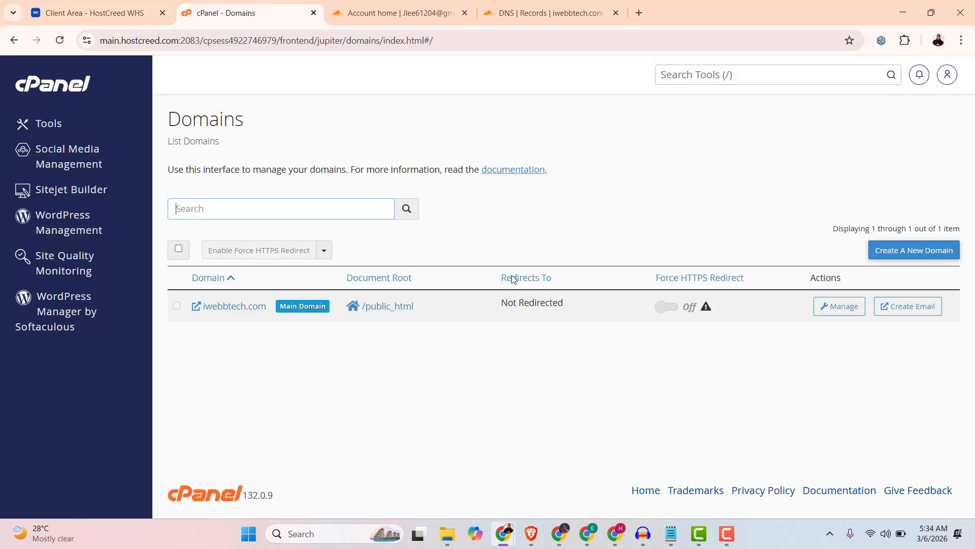
Create iwebbtech.top as a new cPanel domain with its own document root, not shared.
left_click(906, 251)
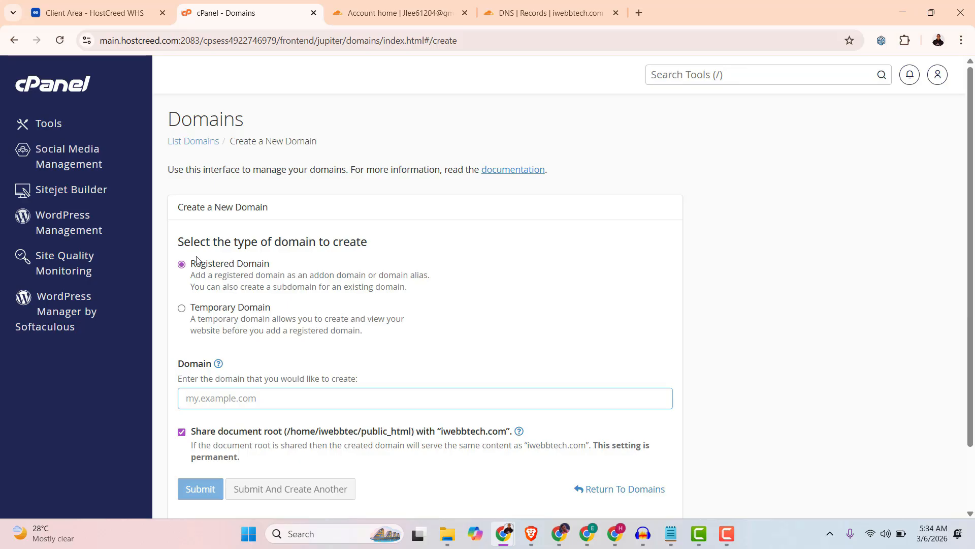
scroll(200, 264, "down", 2)
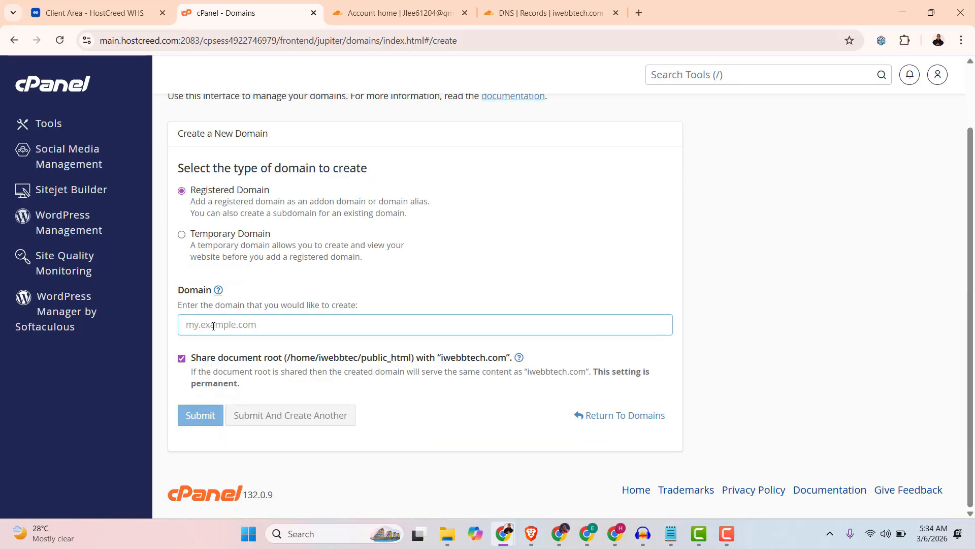
right_click(213, 326)
left_click(231, 181)
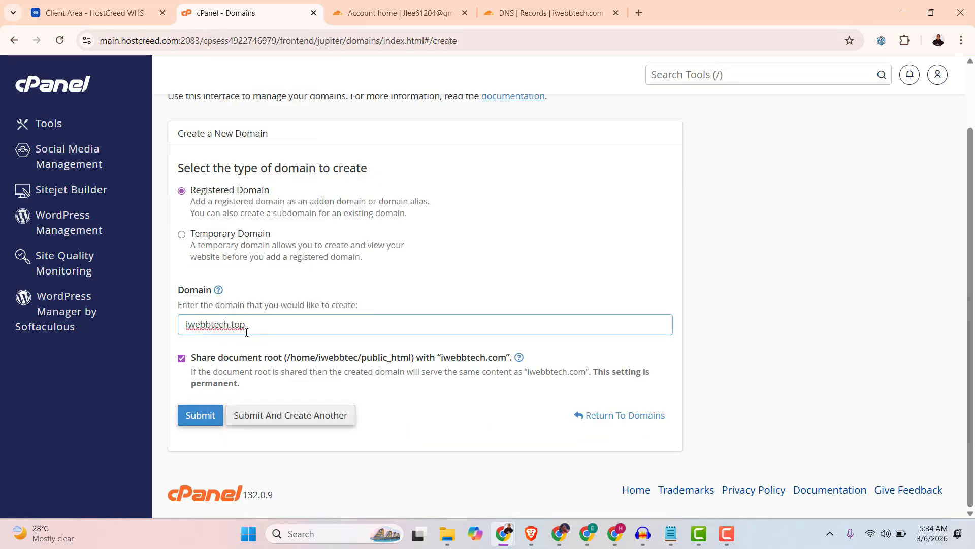
left_click(578, 269)
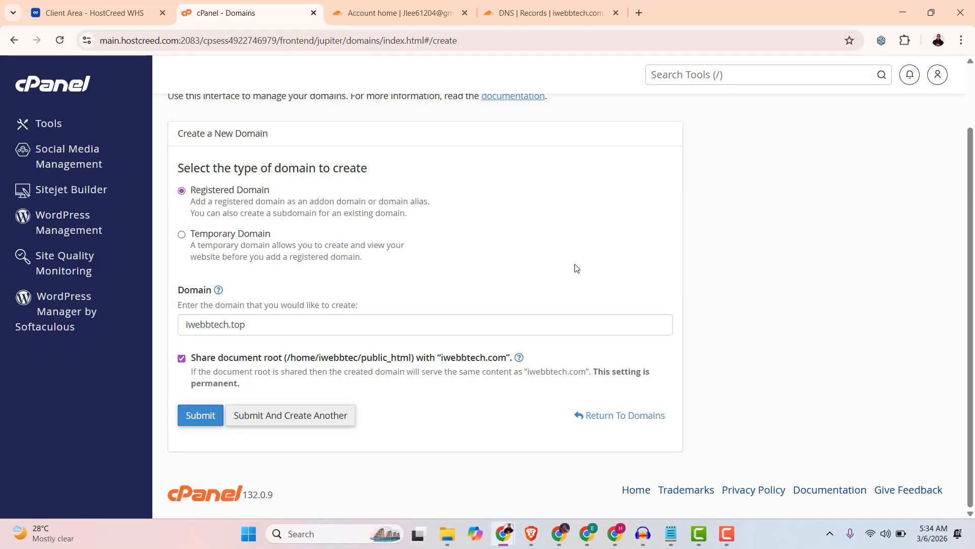
left_click(183, 359)
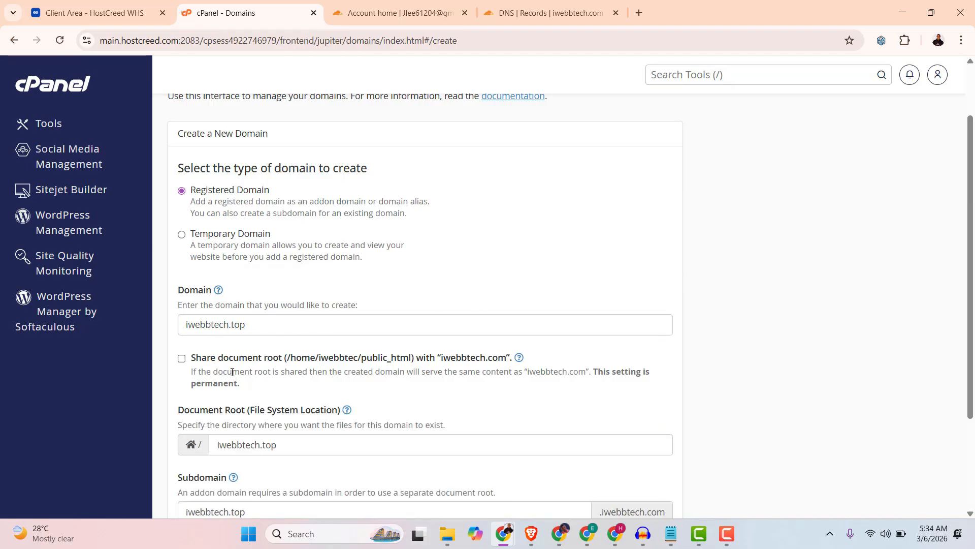
scroll(305, 401, "down", 3)
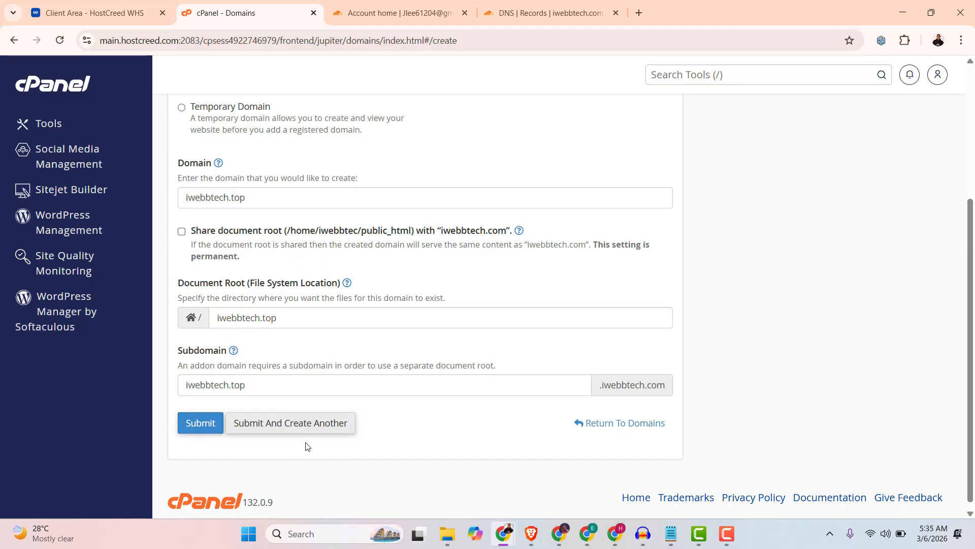
left_click(202, 428)
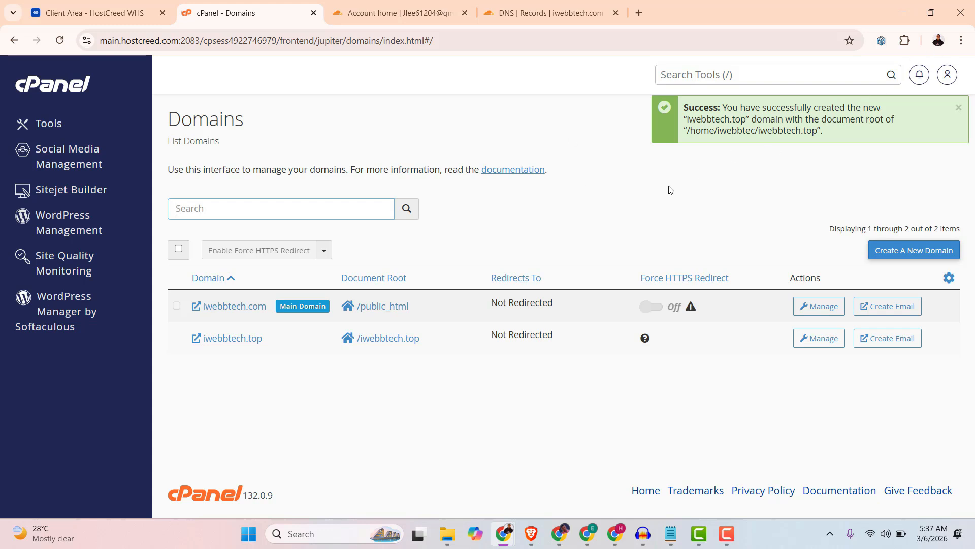
Open the iwebbtech.top site, showing an 'Index of /' with cgi-bin, then return to Domains.
left_click(549, 231)
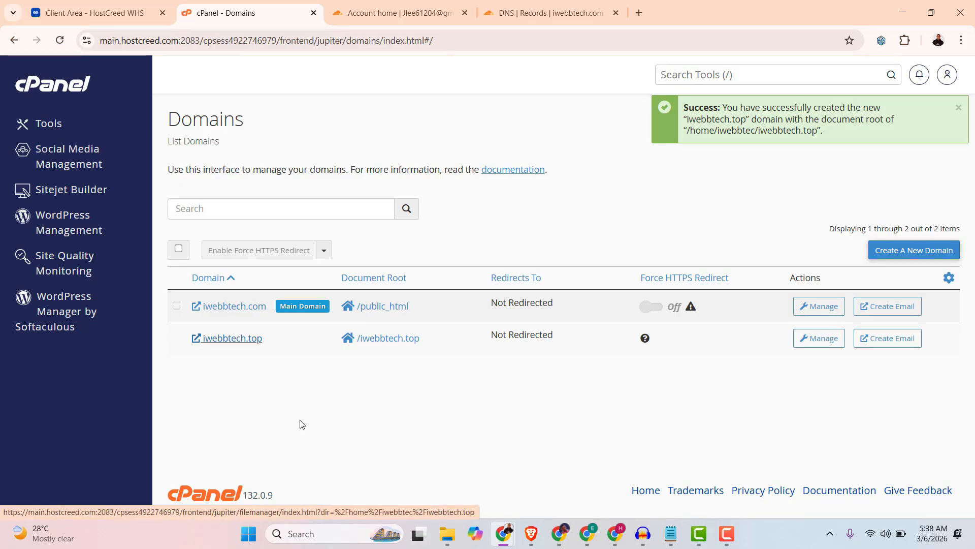
left_click(215, 341)
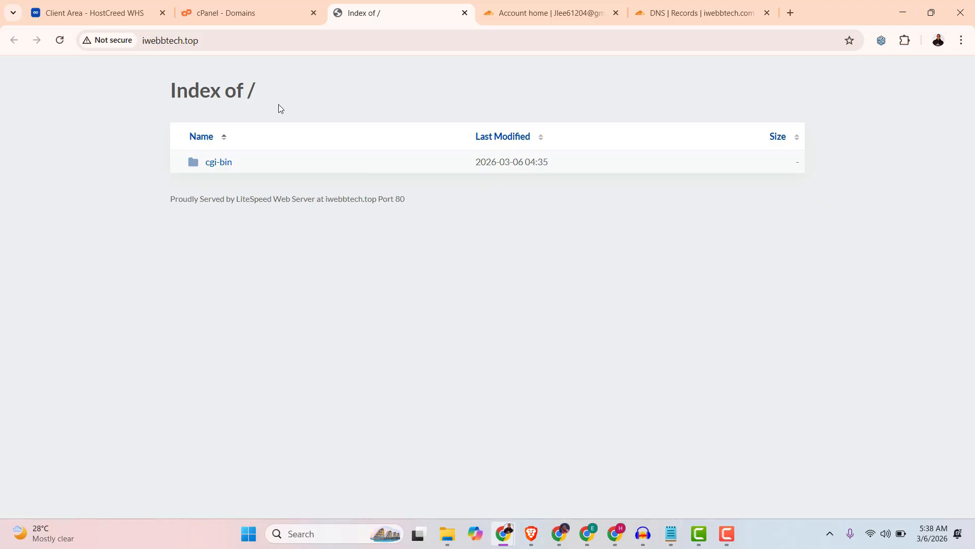
left_click(237, 11)
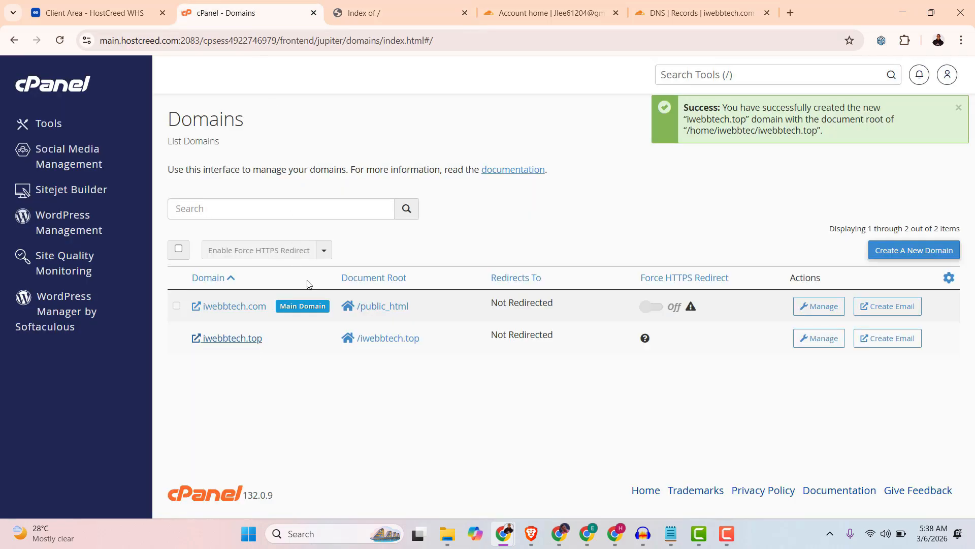
Open /iwebbtech.top in File Manager, compare it with public_html, then return to Domains.
left_click(365, 345)
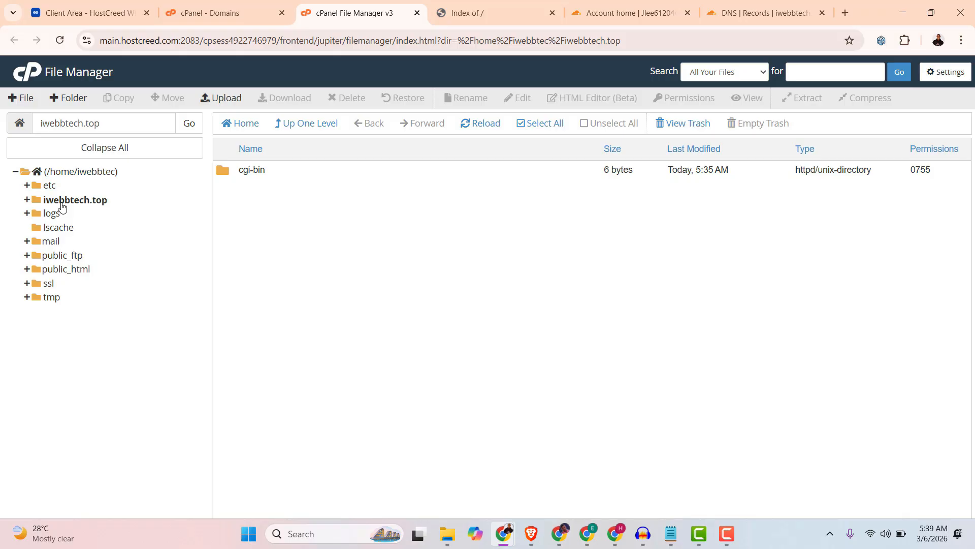
left_click(66, 269)
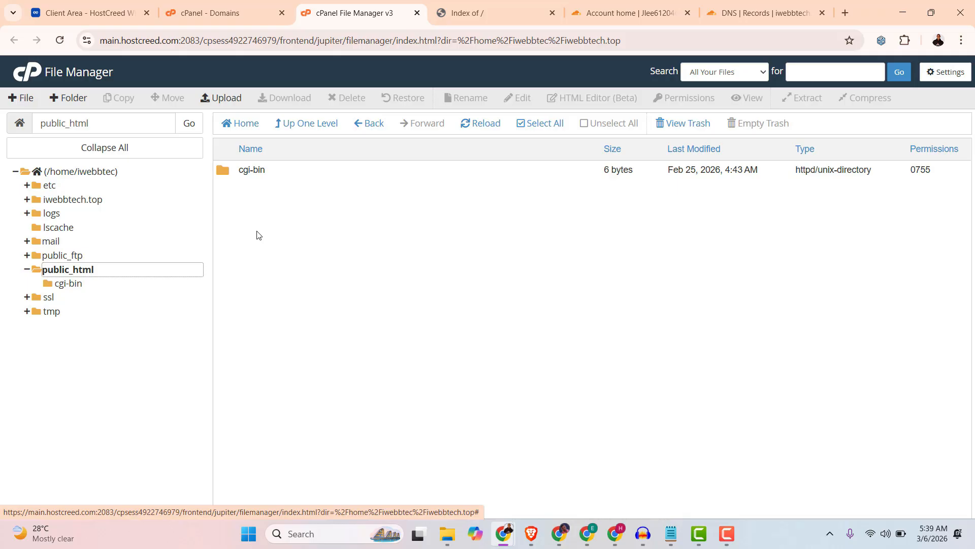
left_click(73, 199)
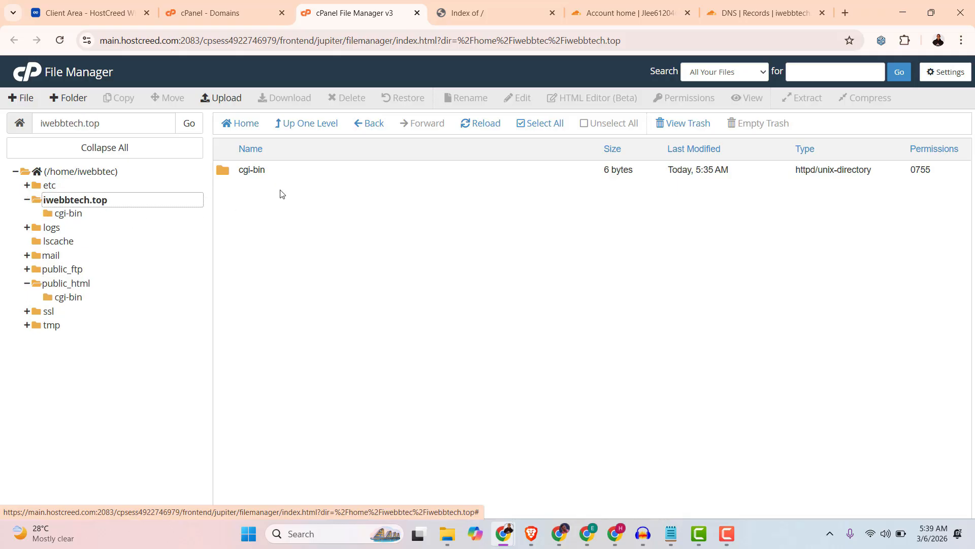
left_click(219, 12)
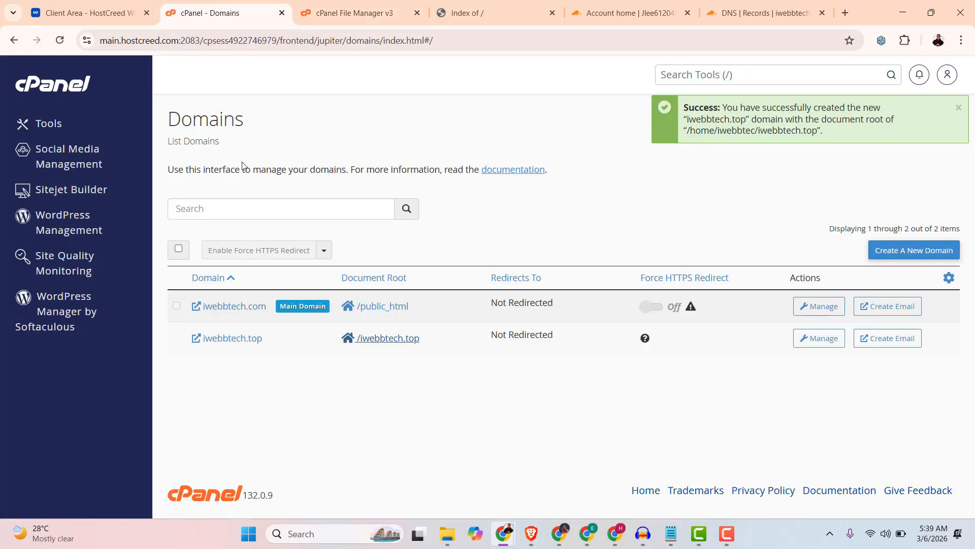
Go to Email Accounts and start creating a new email account.
left_click(26, 86)
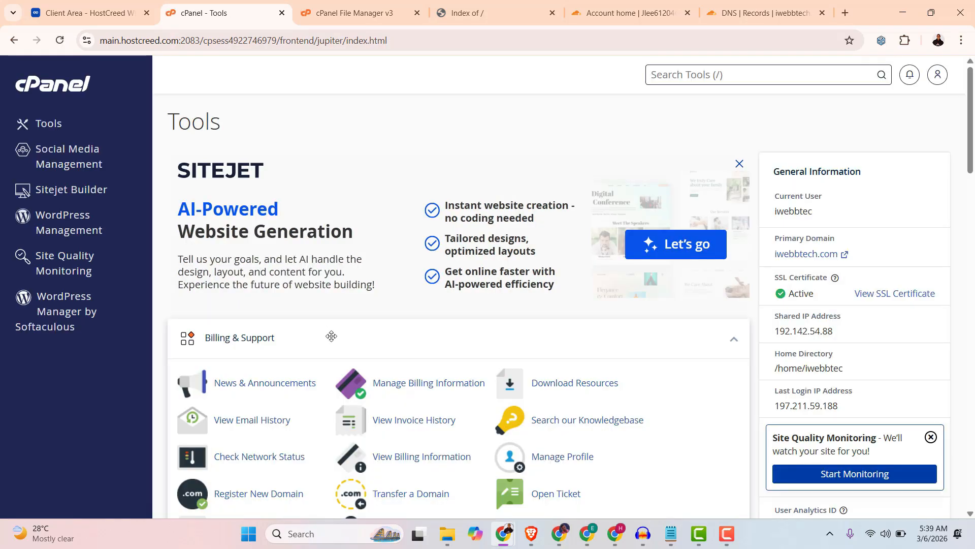
scroll(331, 335, "down", 5)
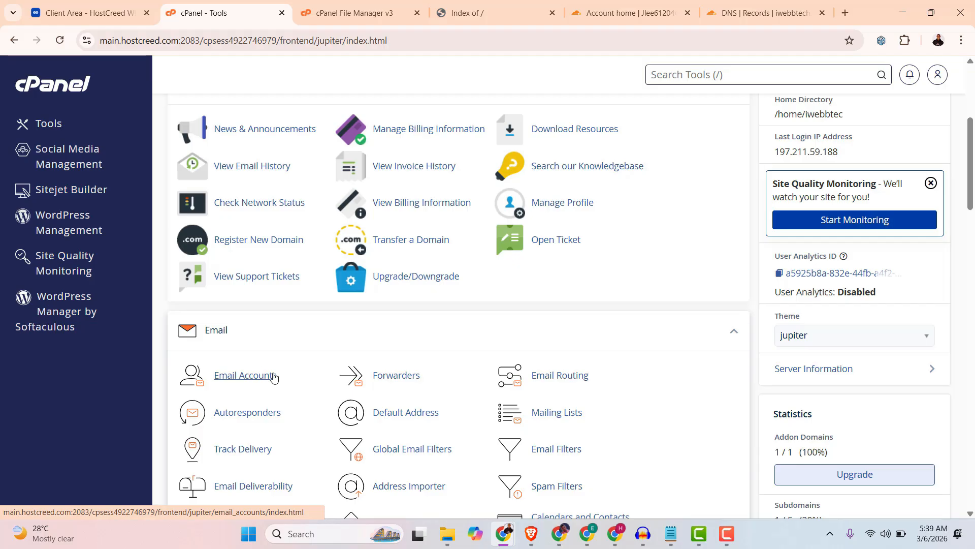
left_click(245, 376)
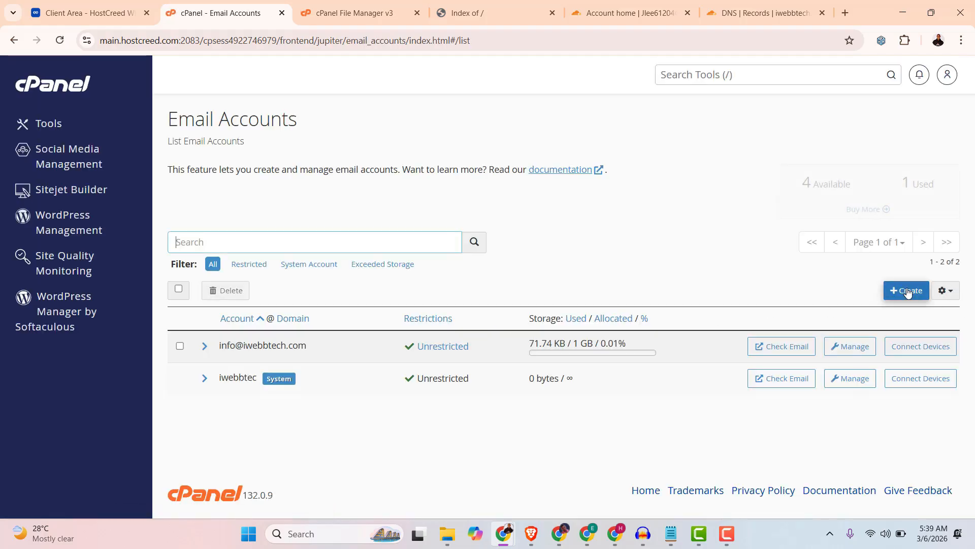
left_click(907, 291)
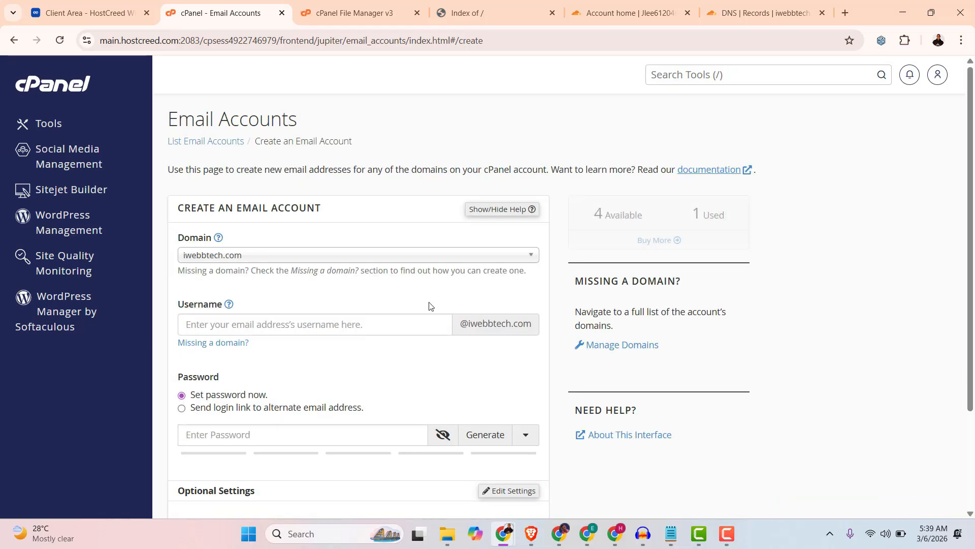
left_click(311, 259)
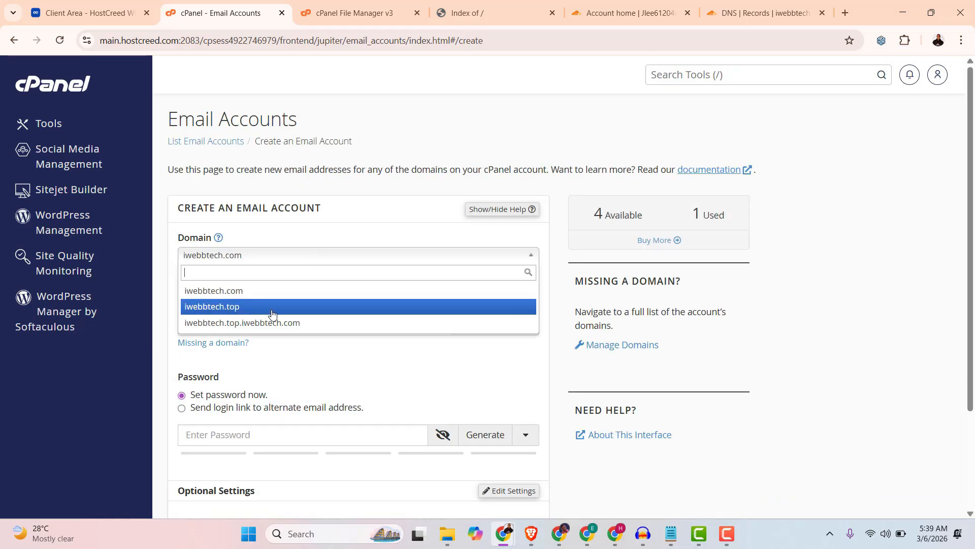
left_click(213, 314)
left_click(232, 325)
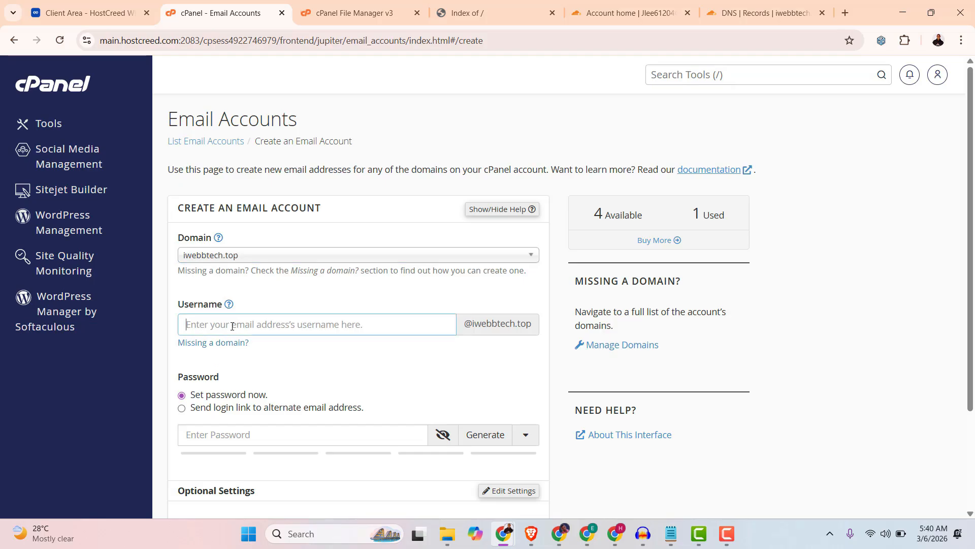
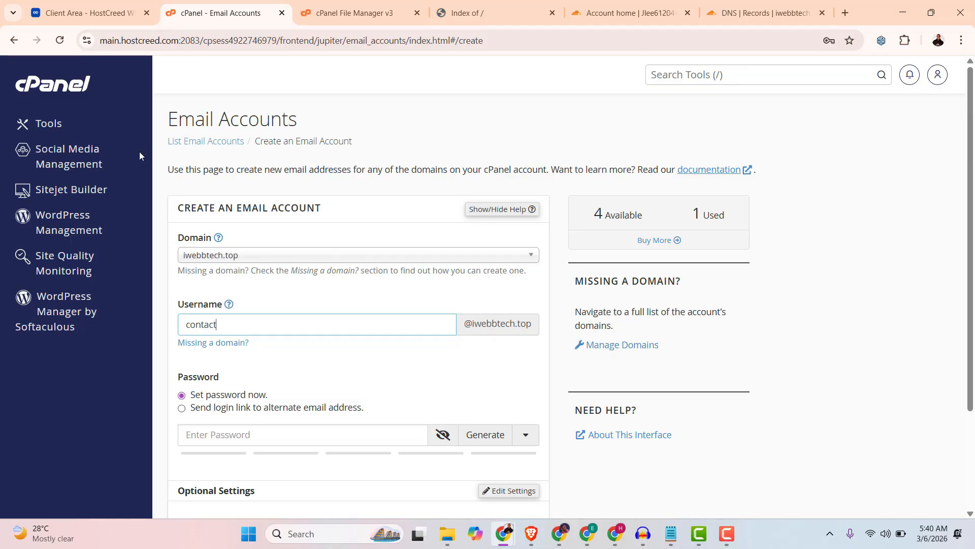
left_click(82, 97)
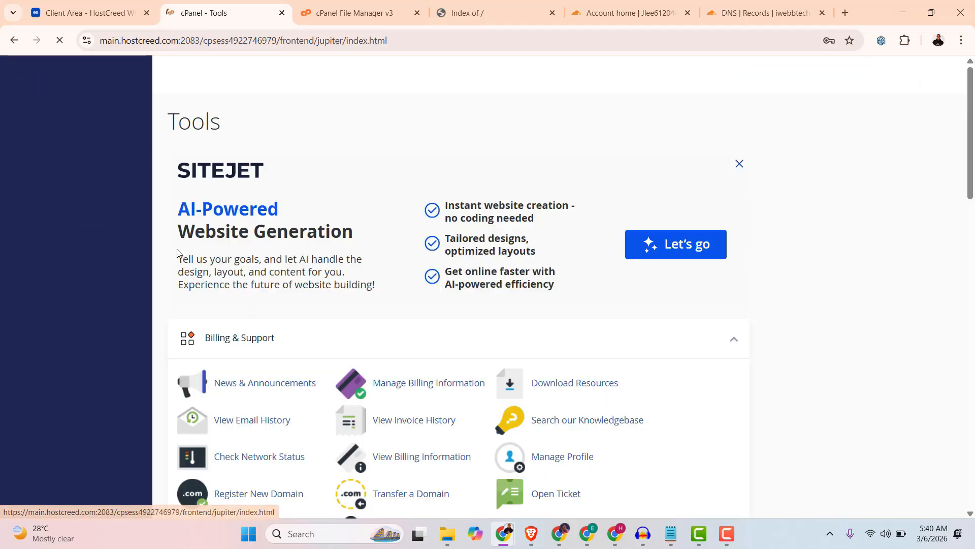
Open the Domains list and review iwebbtech.top's management settings.
scroll(430, 328, "down", 10)
scroll(430, 336, "down", 9)
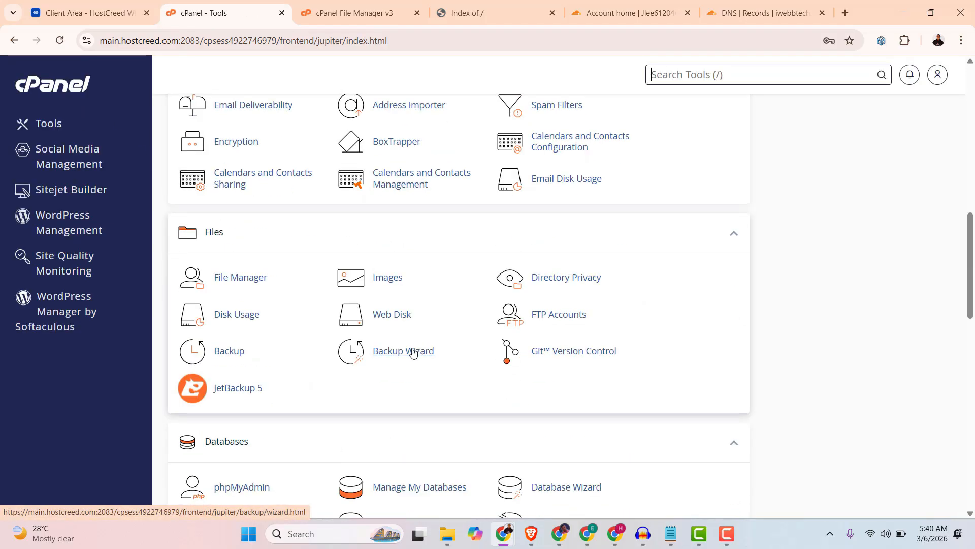
scroll(364, 358, "down", 1)
left_click(396, 319)
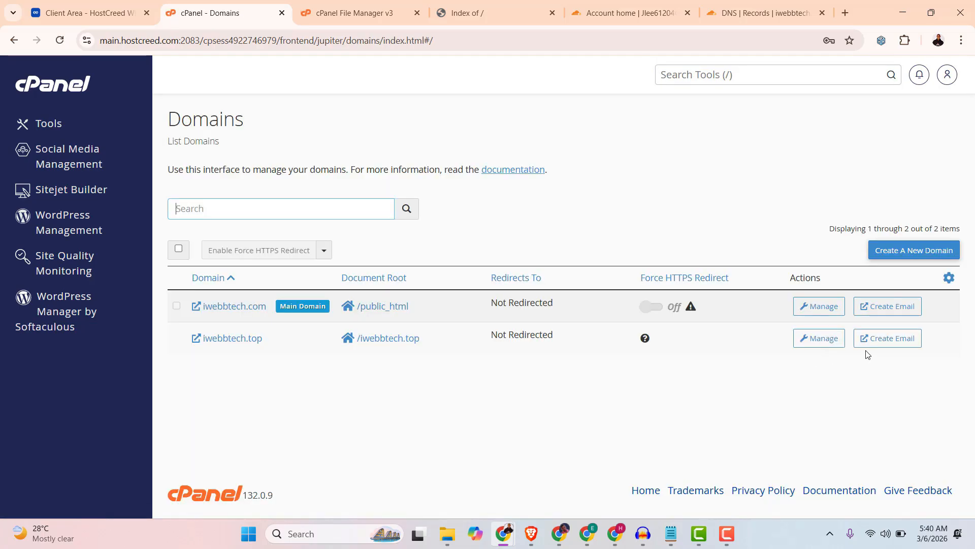
left_click(827, 343)
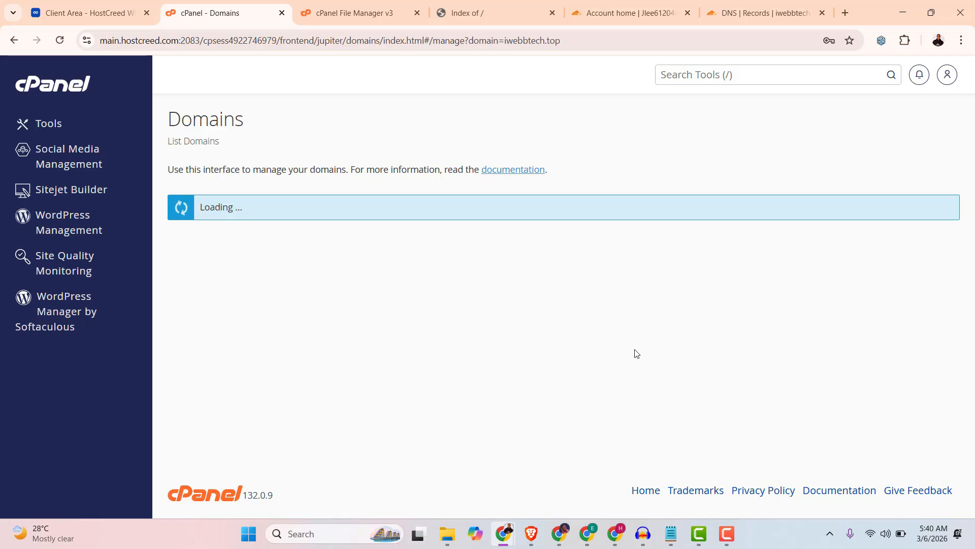
scroll(505, 357, "down", 1)
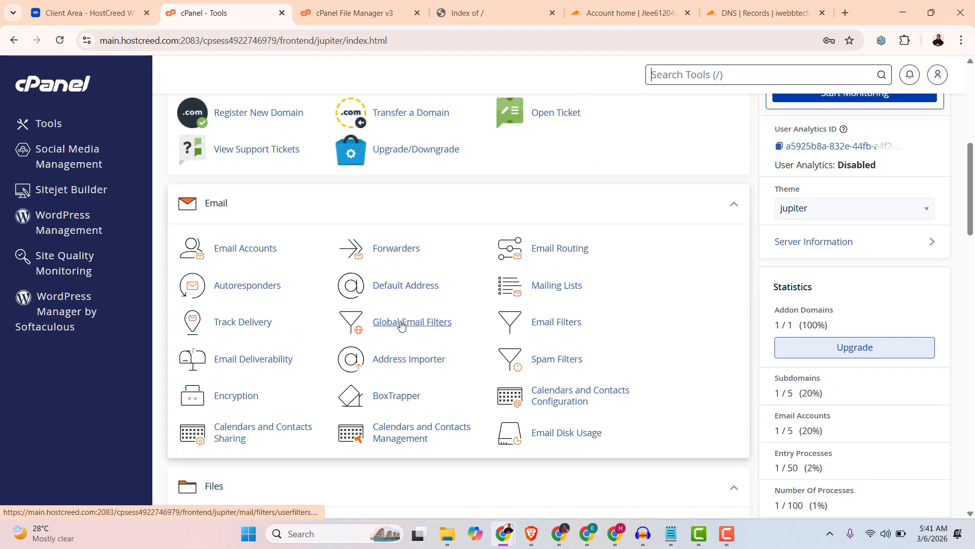
scroll(401, 324, "down", 13)
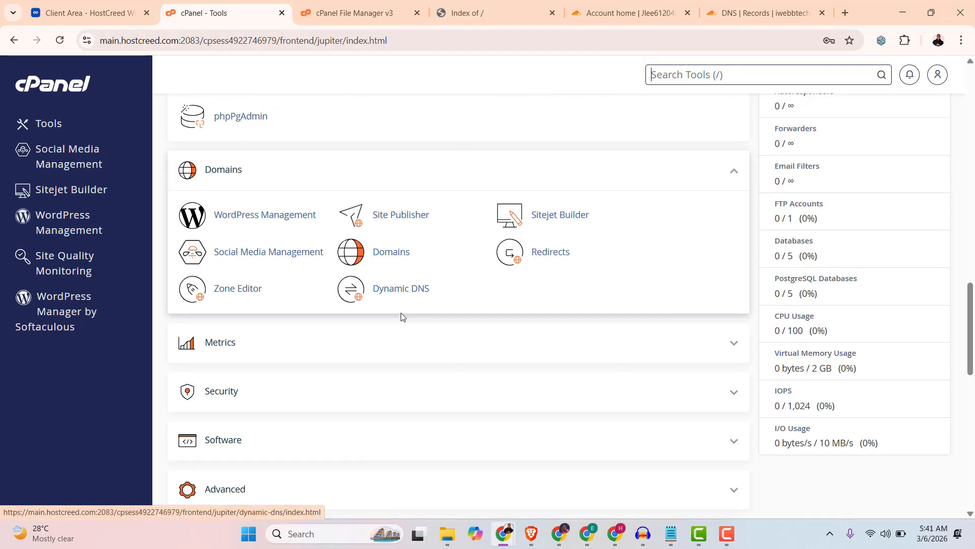
Review iwebbtech.com's management settings and go back to the domain list.
left_click(397, 253)
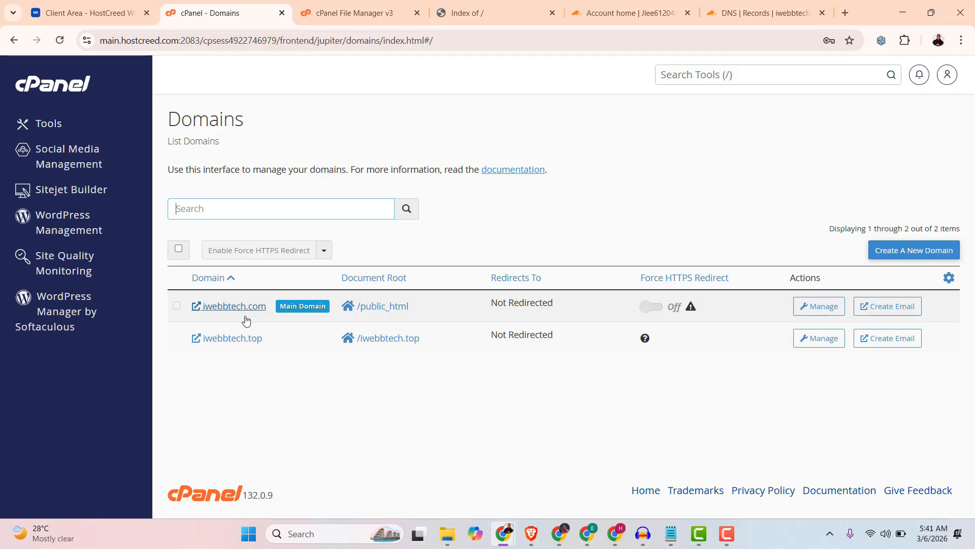
left_click(818, 307)
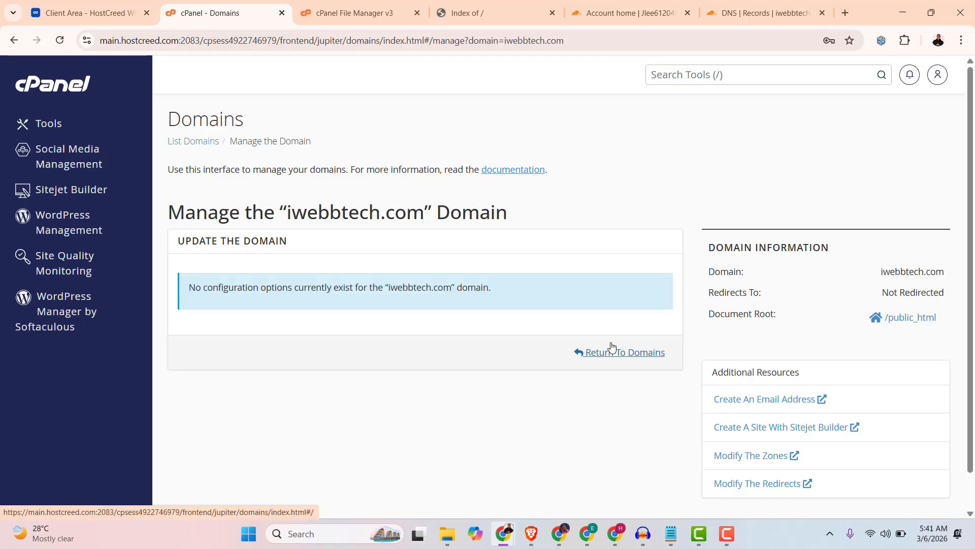
scroll(610, 378, "down", 1)
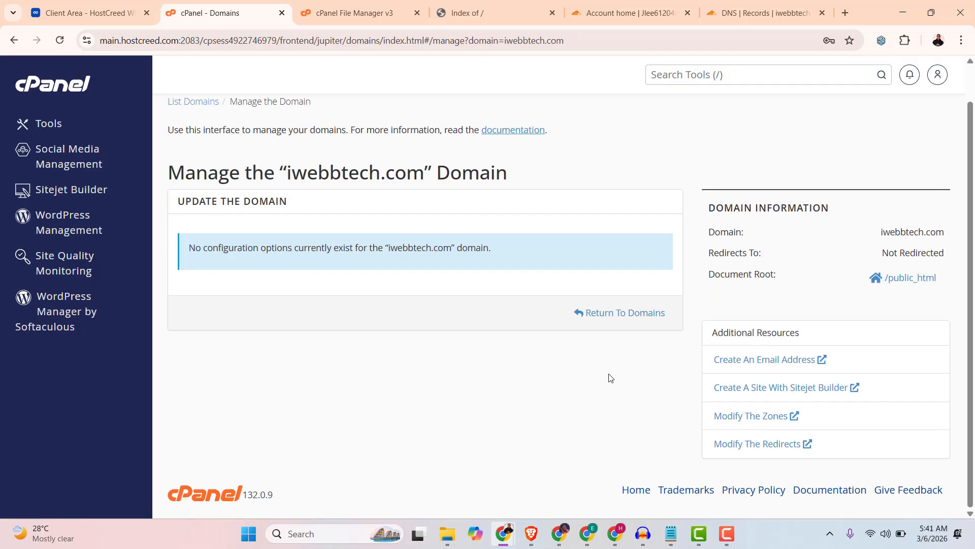
scroll(604, 381, "up", 1)
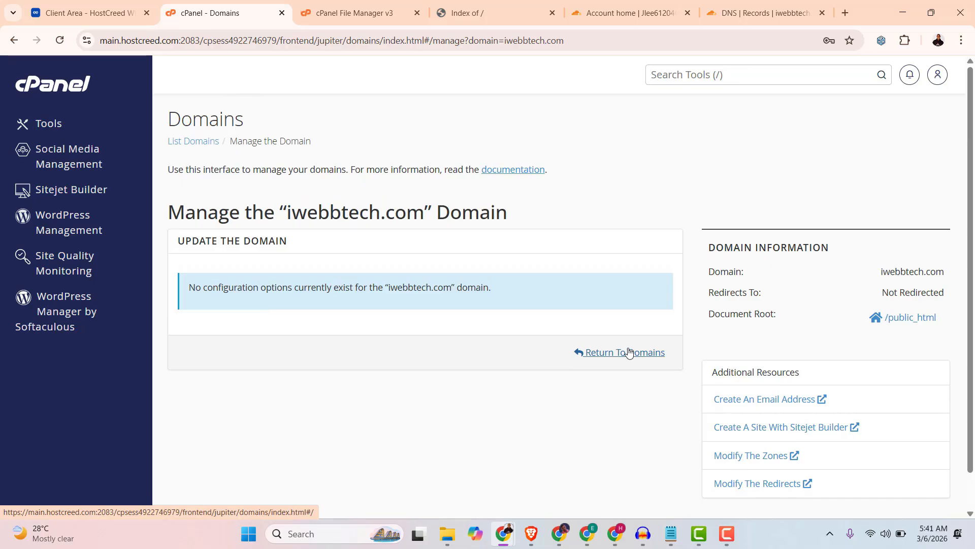
left_click(626, 358)
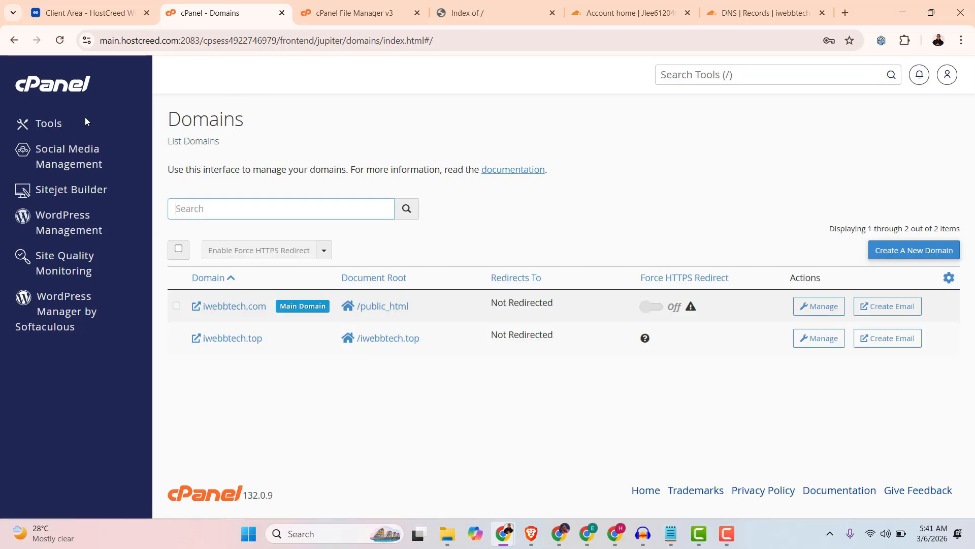
Expand the Software group on the Tools page and open WordPress Manager by Softaculous.
left_click(49, 97)
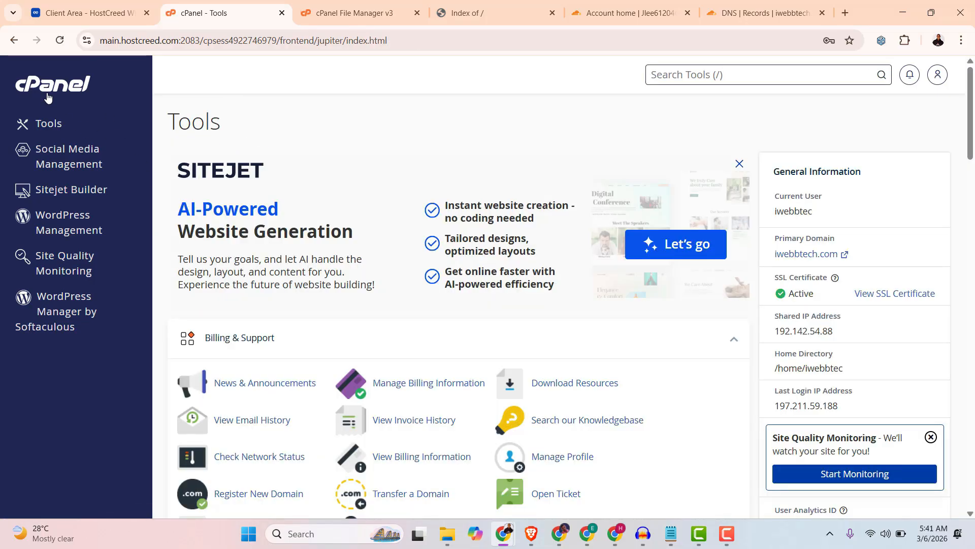
scroll(455, 278, "down", 15)
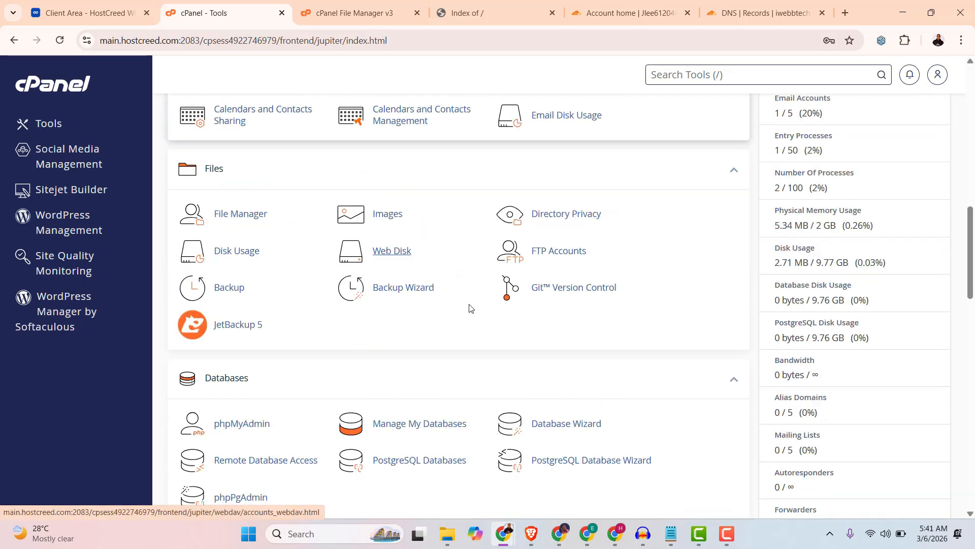
scroll(469, 307, "down", 9)
scroll(473, 307, "up", 4)
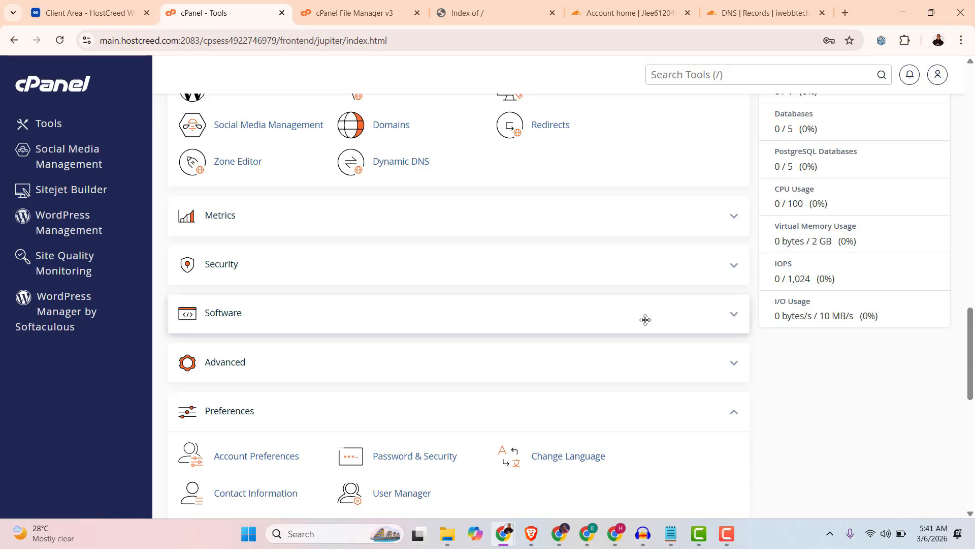
left_click(741, 318)
scroll(592, 397, "down", 3)
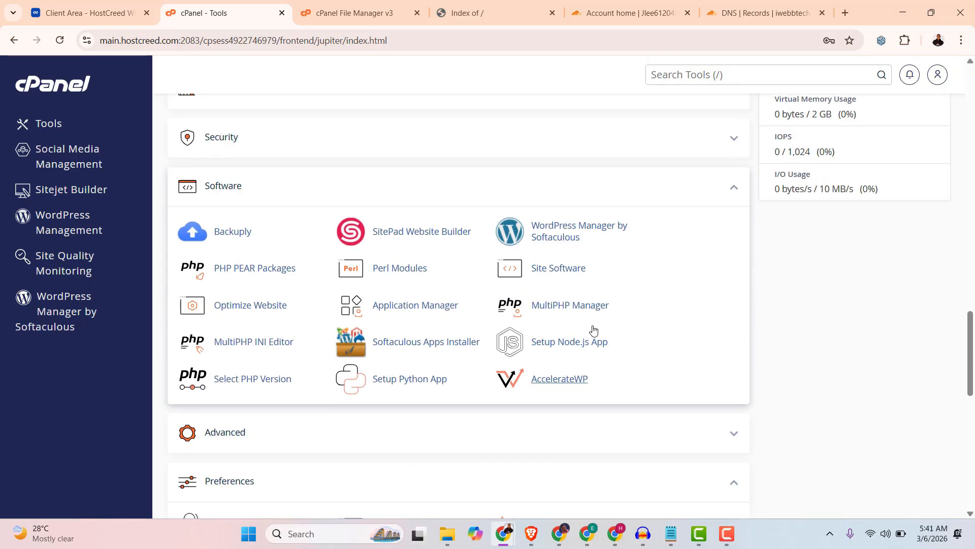
left_click(551, 227)
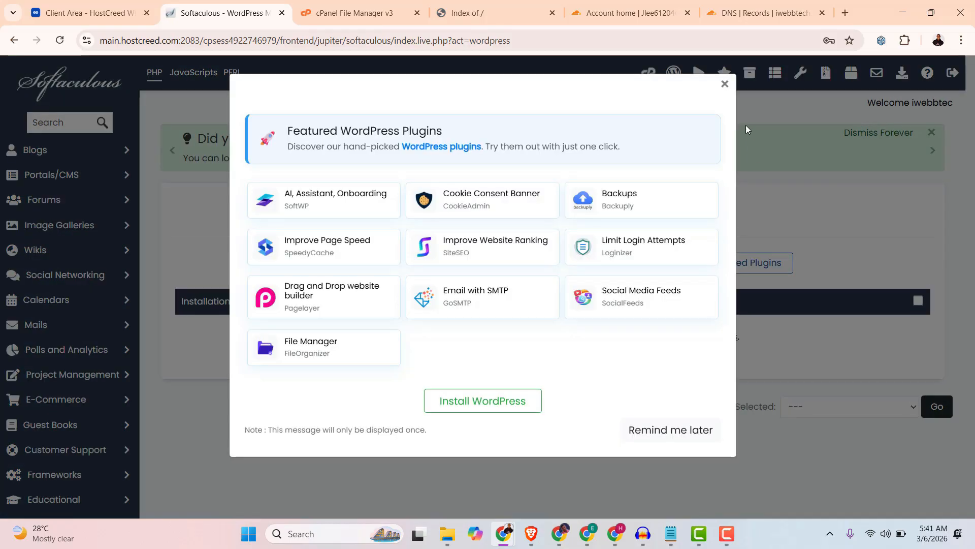
left_click(724, 84)
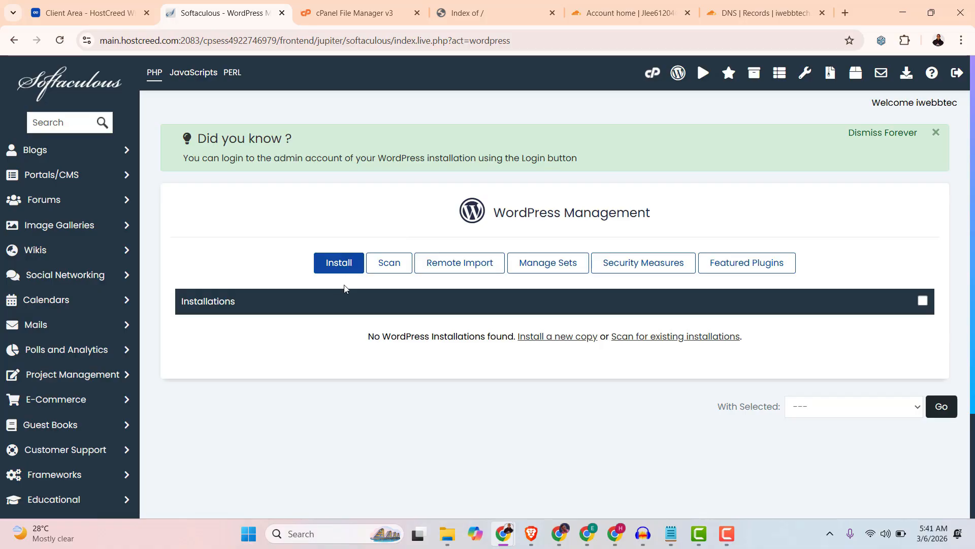
left_click(334, 262)
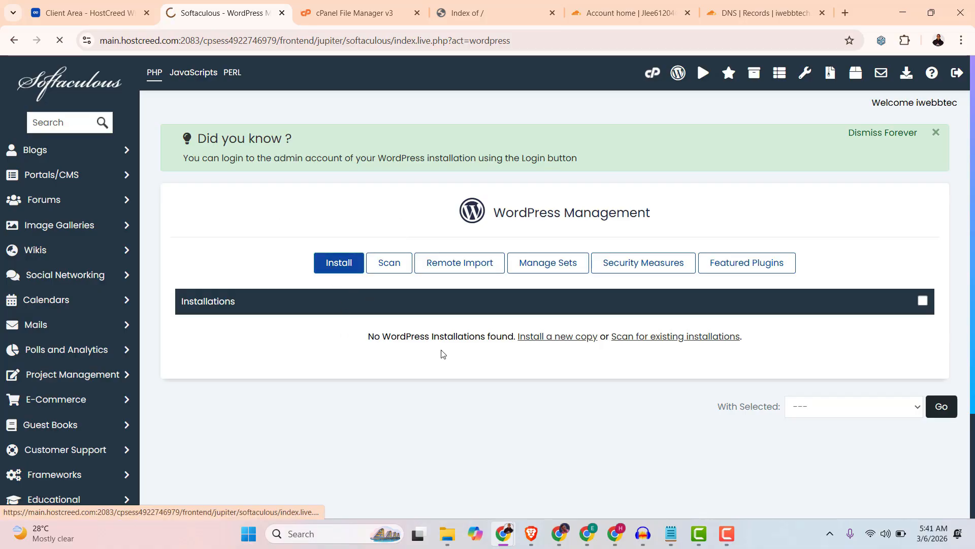
scroll(396, 358, "down", 1)
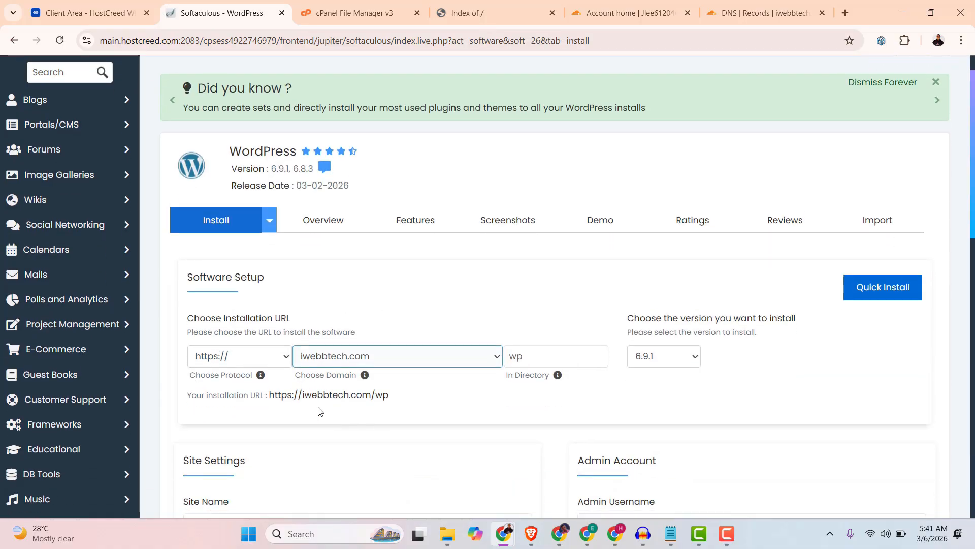
left_click(339, 350)
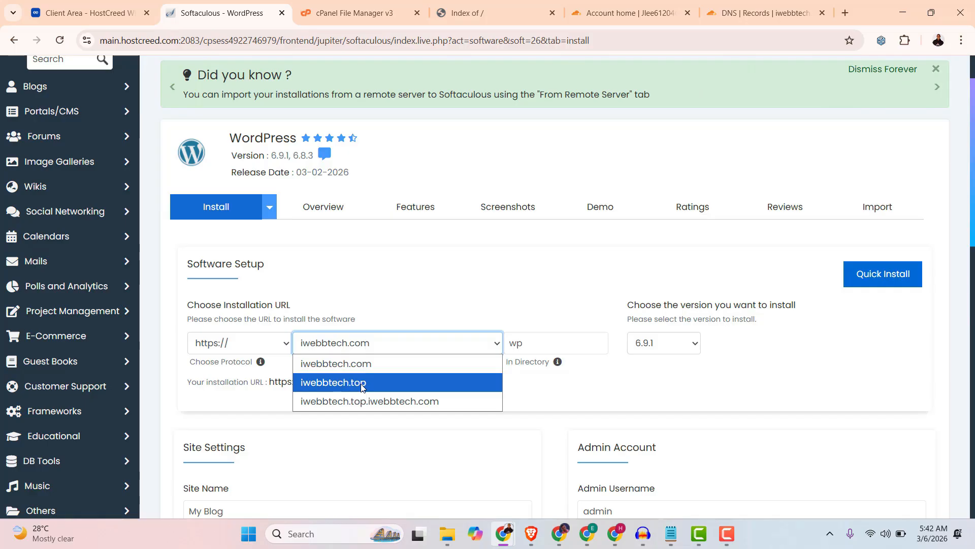
left_click(522, 274)
scroll(549, 285, "up", 1)
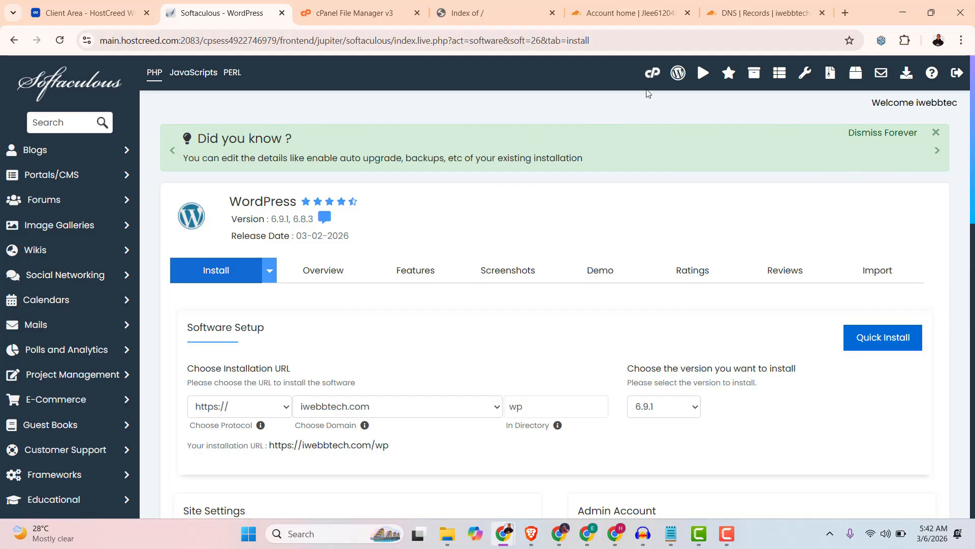
left_click(656, 74)
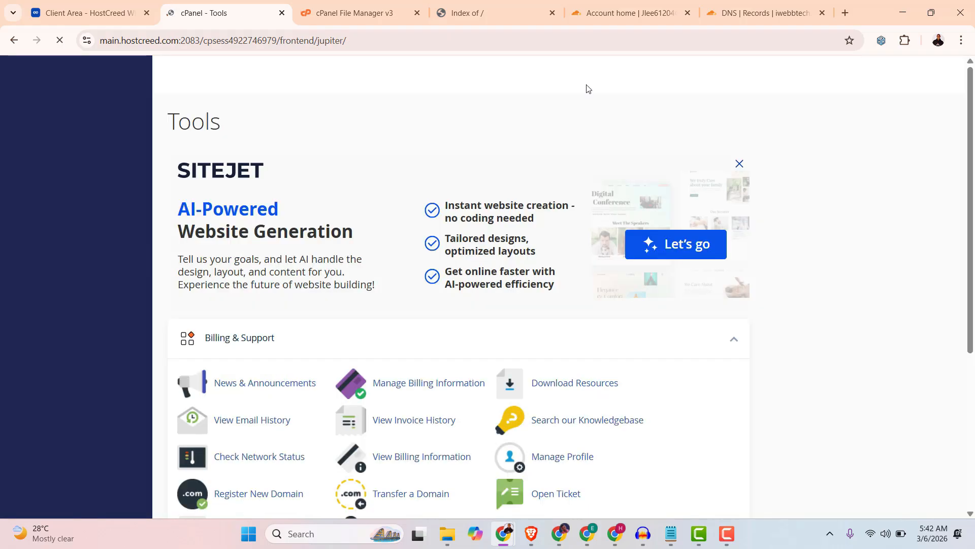